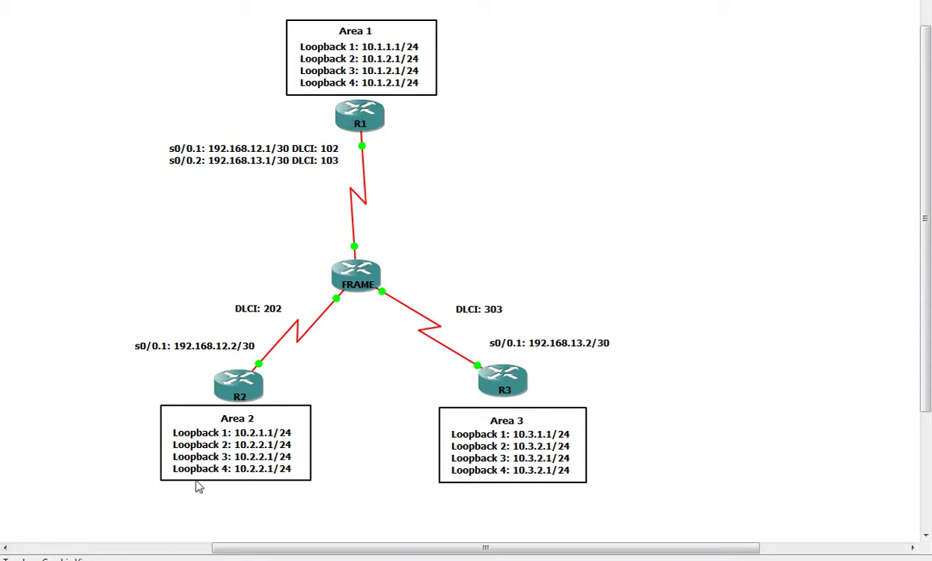
On R1's console, run sh ip int bri to show Loopback1–4 up at 10.1.1.1–10.1.4.1
{"action": "key", "text": "alt+Tab"}
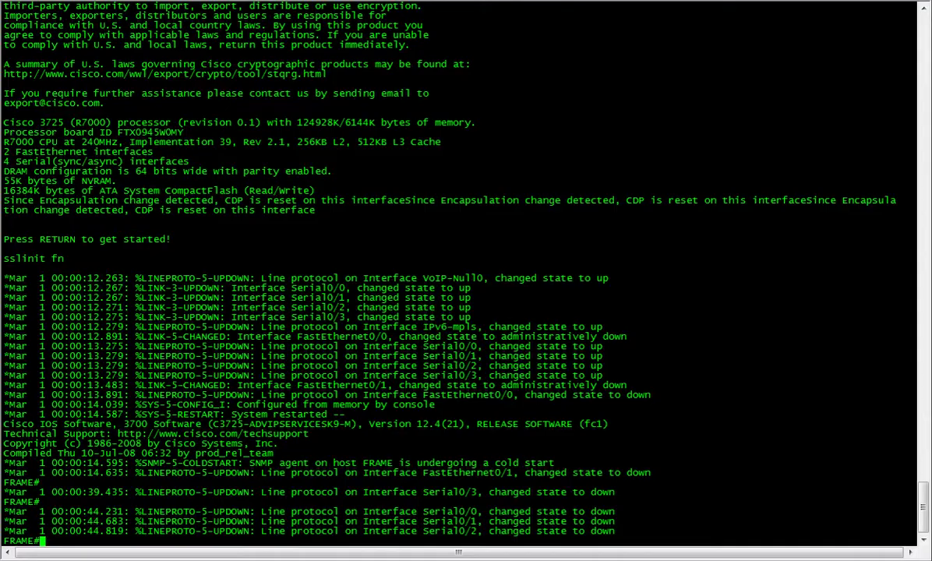
{"action": "key", "text": "alt+Tab"}
{"action": "key", "text": "Return"}
{"action": "key", "text": "Return"}
{"action": "key", "text": "Return"}
{"action": "key", "text": "Return"}
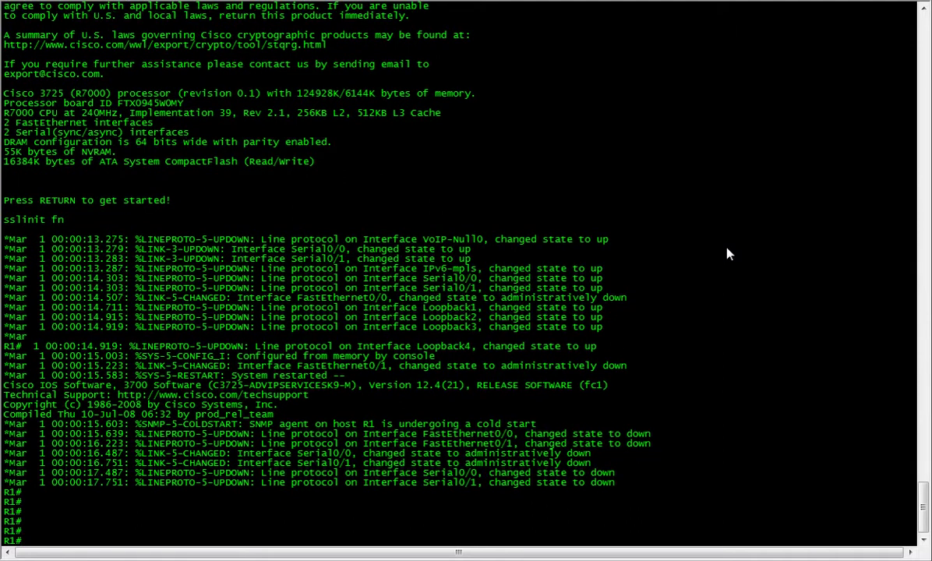
{"action": "type", "text": "sh ip int bri"}
{"action": "key", "text": "Return"}
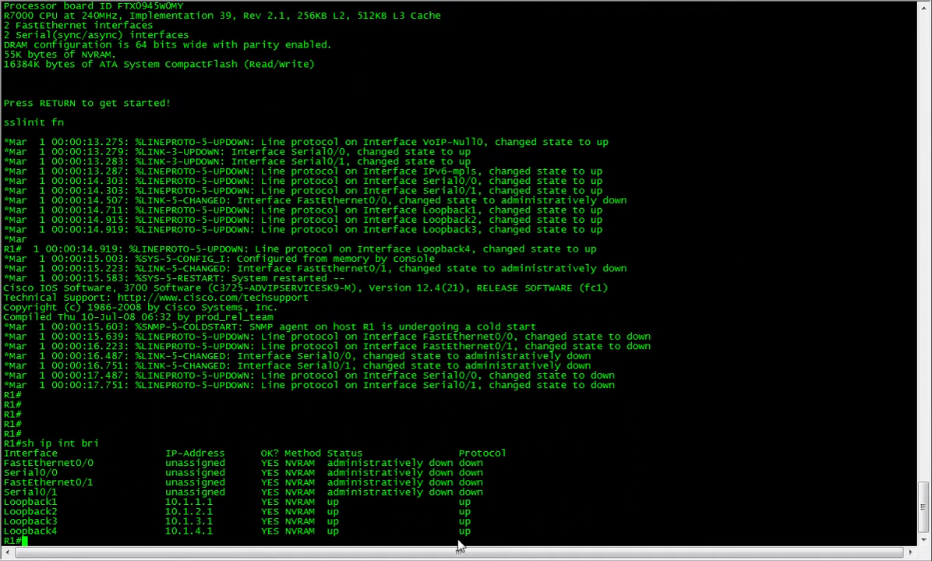
{"action": "left_click_drag", "start_coordinate": [483, 532], "coordinate": [6, 502]}
{"action": "left_click", "coordinate": [35, 499]}
{"action": "key", "text": "Return"}
{"action": "key", "text": "Return"}
{"action": "key", "text": "Return"}
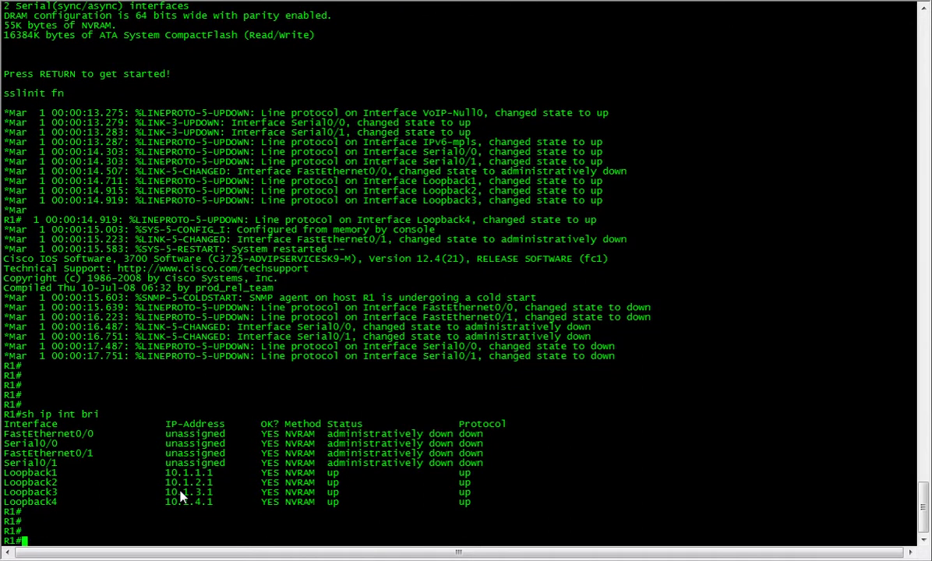
Enter global configuration on R1 and start configuring interface Serial0/0
{"action": "type", "text": "config t"}
{"action": "key", "text": "Return"}
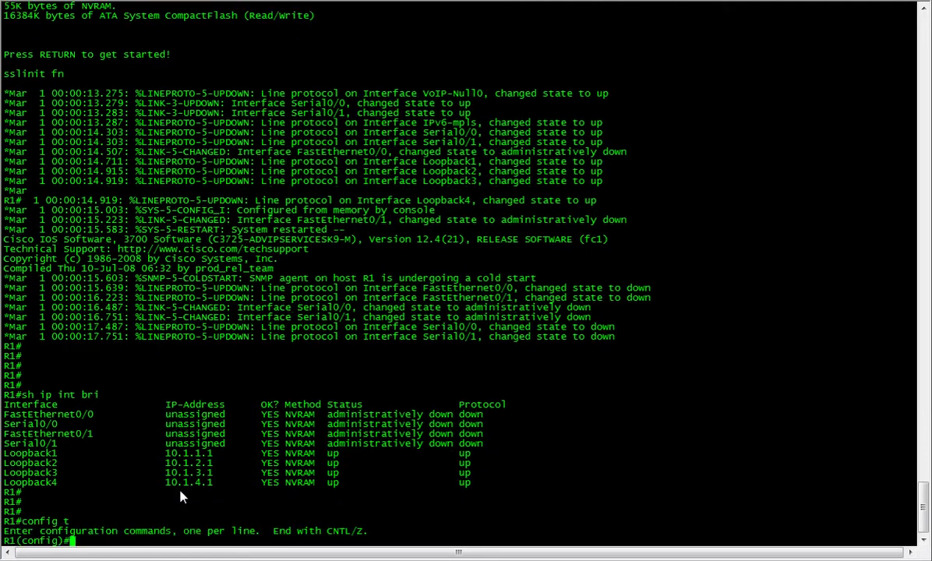
{"action": "key", "text": "Return"}
{"action": "key", "text": "Return"}
{"action": "type", "text": "int"}
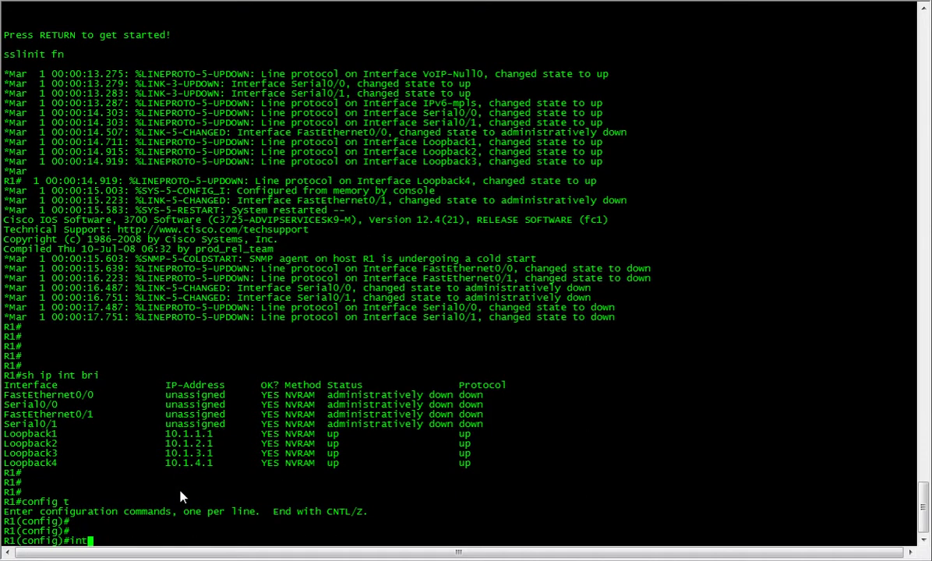
{"action": "type", "text": " s0/0"}
{"action": "key", "text": "Return"}
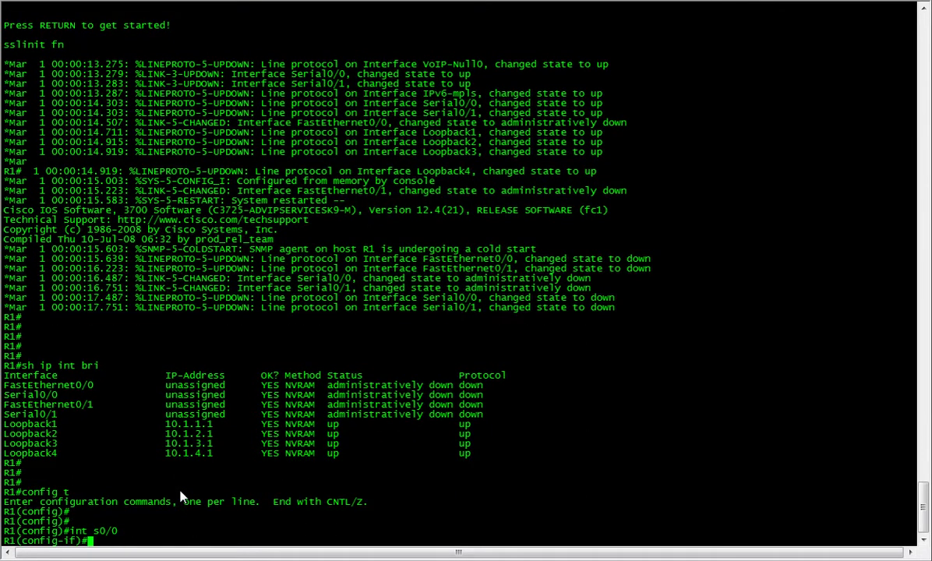
Set Serial0/0's encapsulation to frame-relay, reviewing the ietf option in the help listing
{"action": "type", "text": "en"}
{"action": "key", "text": "Tab"}
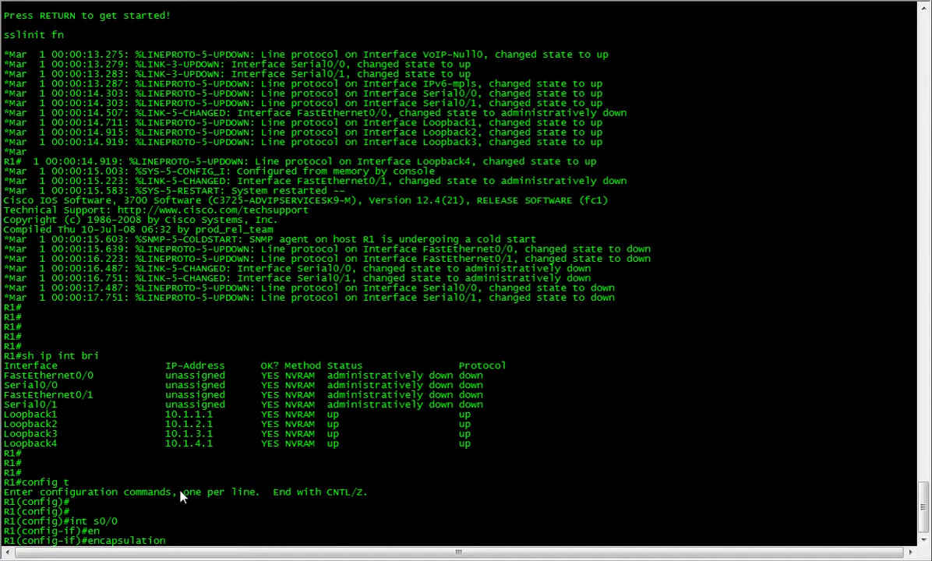
{"action": "type", "text": "fra"}
{"action": "key", "text": "Tab"}
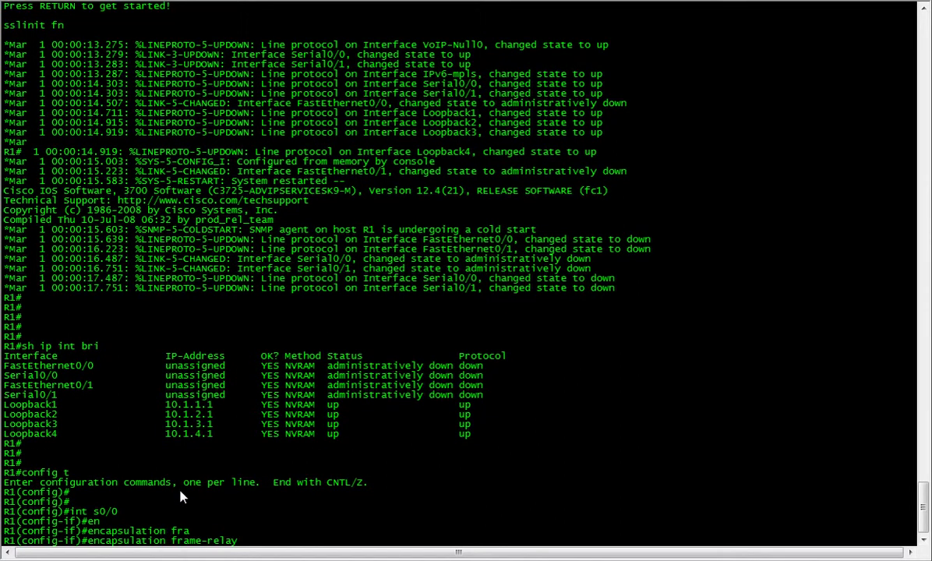
{"action": "type", "text": "?"}
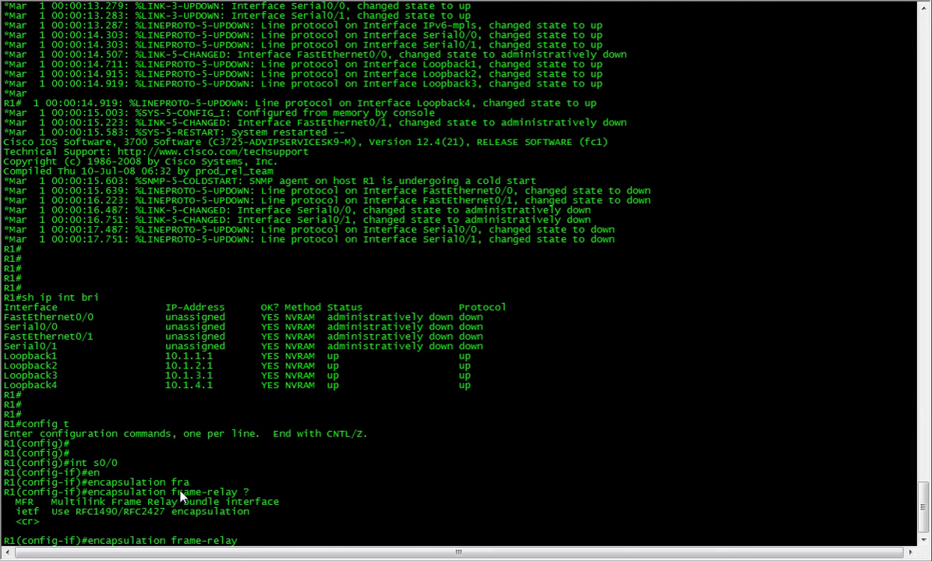
{"action": "double_click", "coordinate": [27, 512]}
{"action": "left_click", "coordinate": [421, 529]}
{"action": "key", "text": "Return"}
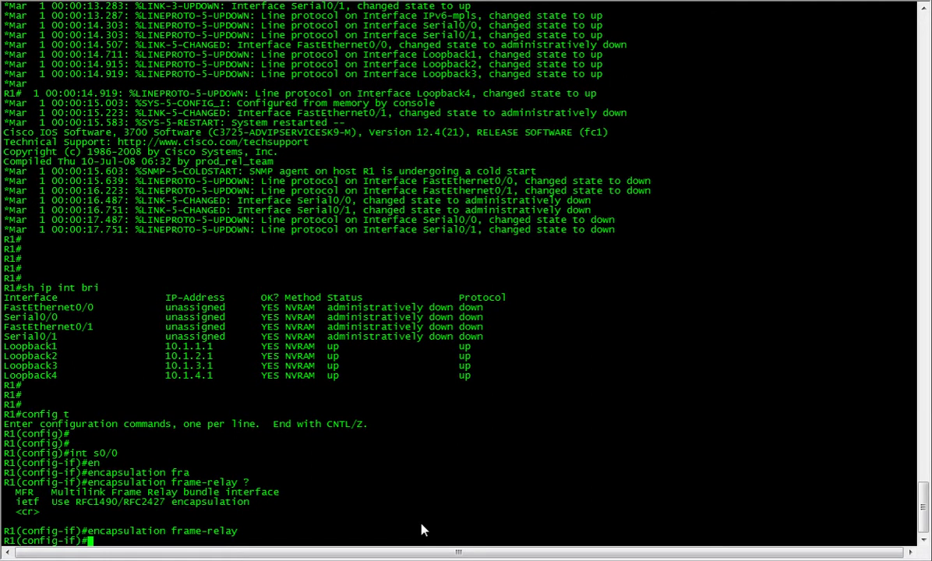
List R1's frame-relay interface subcommands and point out the lmi-type entry
{"action": "type", "text": "f)#fram"}
{"action": "key", "text": "Tab"}
{"action": "type", "text": "?"}
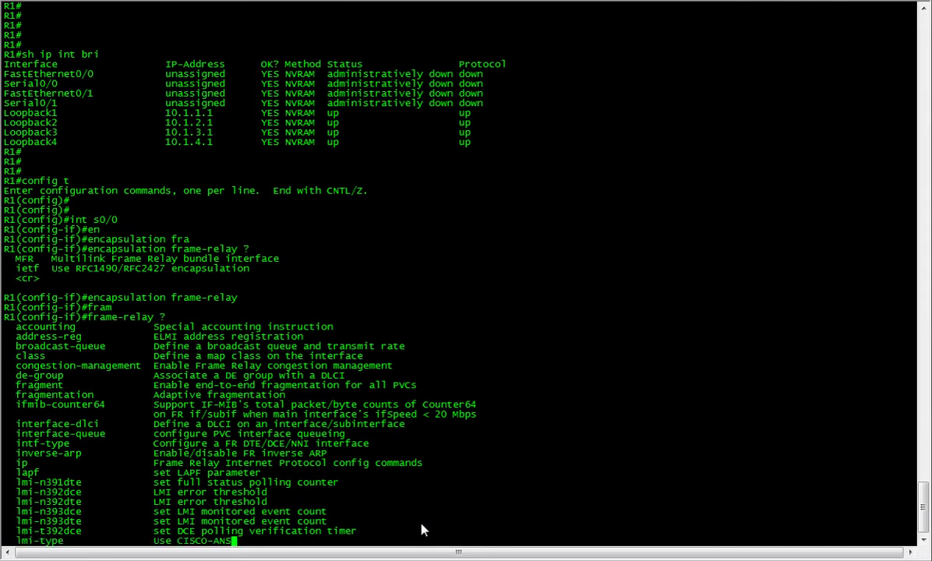
{"action": "key", "text": "space"}
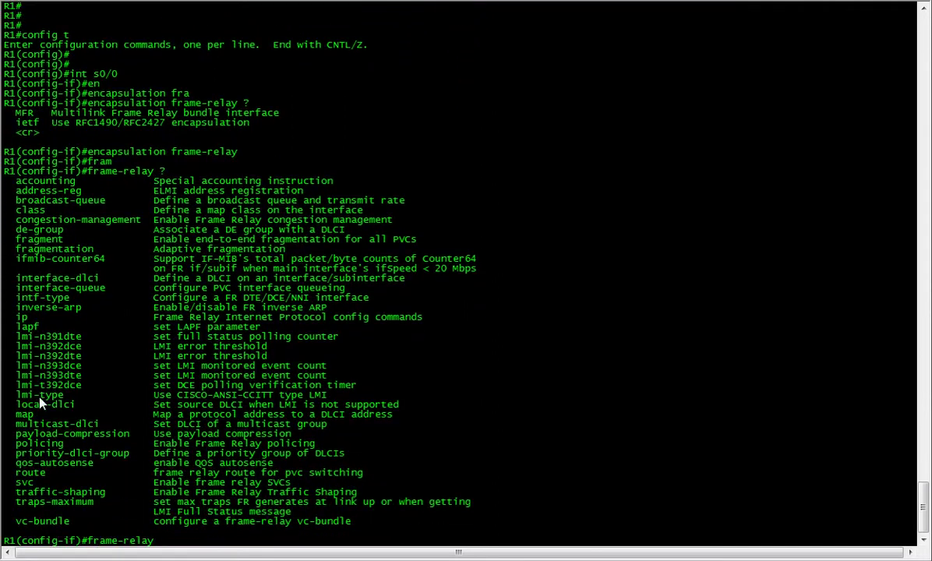
{"action": "left_click_drag", "start_coordinate": [17, 394], "coordinate": [72, 398]}
Show the LMI type options cisco, ansi and q933a, then erase the unfinished command
{"action": "type", "text": "lmi-type  ?"}
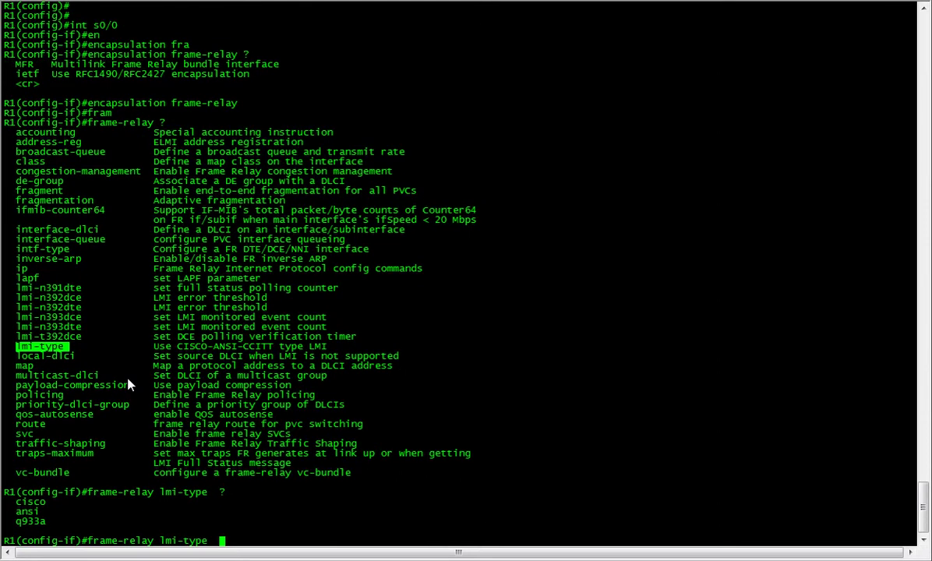
{"action": "left_click_drag", "start_coordinate": [16, 503], "coordinate": [44, 505]}
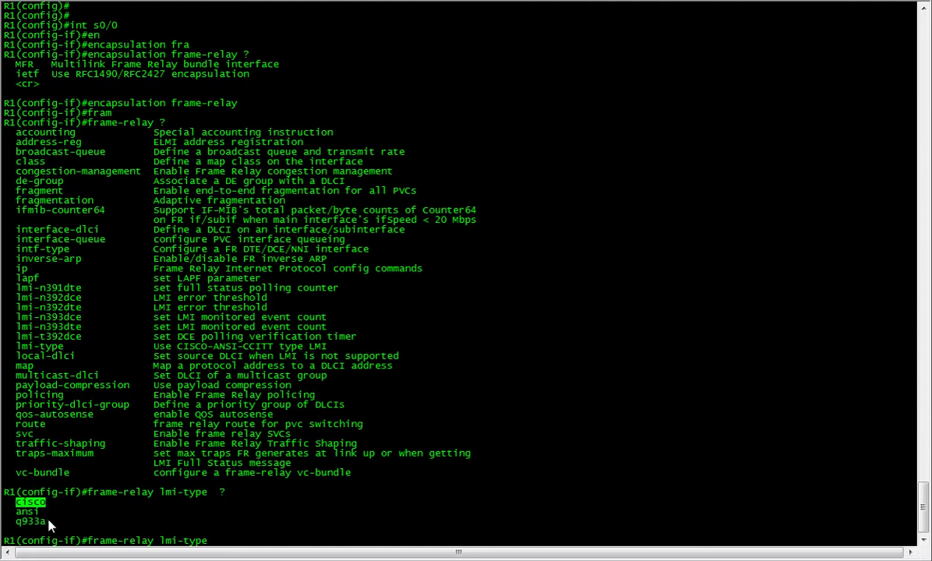
{"action": "left_click_drag", "start_coordinate": [46, 525], "coordinate": [11, 518]}
{"action": "left_click", "coordinate": [19, 517]}
{"action": "key", "text": "BackSpace"}
{"action": "key", "text": "BackSpace"}
{"action": "key", "text": "BackSpace"}
{"action": "key", "text": "BackSpace"}
{"action": "key", "text": "BackSpace"}
{"action": "key", "text": "BackSpace"}
{"action": "key", "text": "BackSpace"}
{"action": "key", "text": "BackSpace"}
{"action": "key", "text": "BackSpace"}
{"action": "key", "text": "BackSpace"}
{"action": "key", "text": "BackSpace"}
{"action": "key", "text": "BackSpace"}
{"action": "key", "text": "BackSpace"}
{"action": "key", "text": "BackSpace"}
{"action": "key", "text": "BackSpace"}
{"action": "key", "text": "BackSpace"}
{"action": "key", "text": "BackSpace"}
{"action": "key", "text": "BackSpace"}
{"action": "key", "text": "BackSpace"}
{"action": "key", "text": "BackSpace"}
{"action": "key", "text": "Return"}
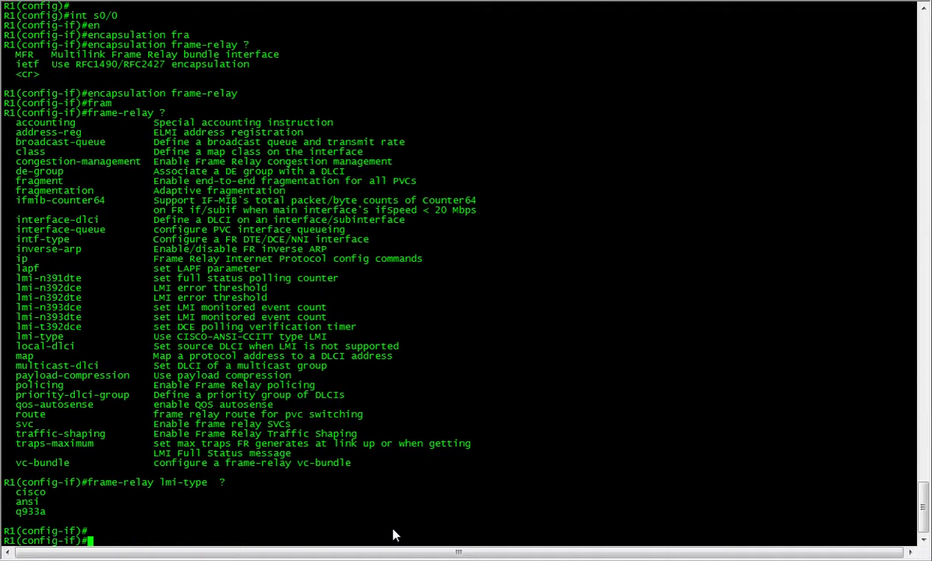
{"action": "key", "text": "Return"}
{"action": "key", "text": "Return"}
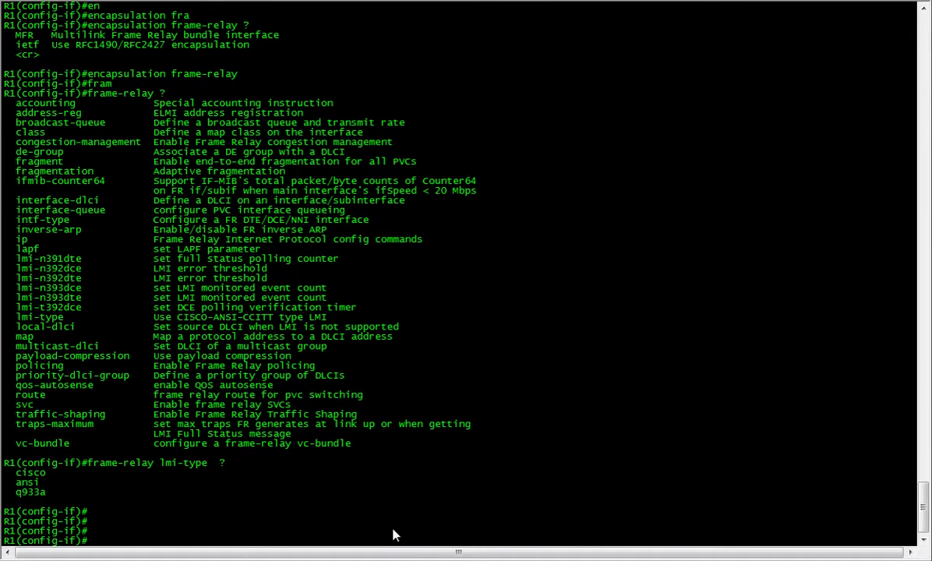
Return to global configuration and create point-to-point subinterface s0/0.1 on R1
{"action": "type", "text": "ext"}
{"action": "key", "text": "Return"}
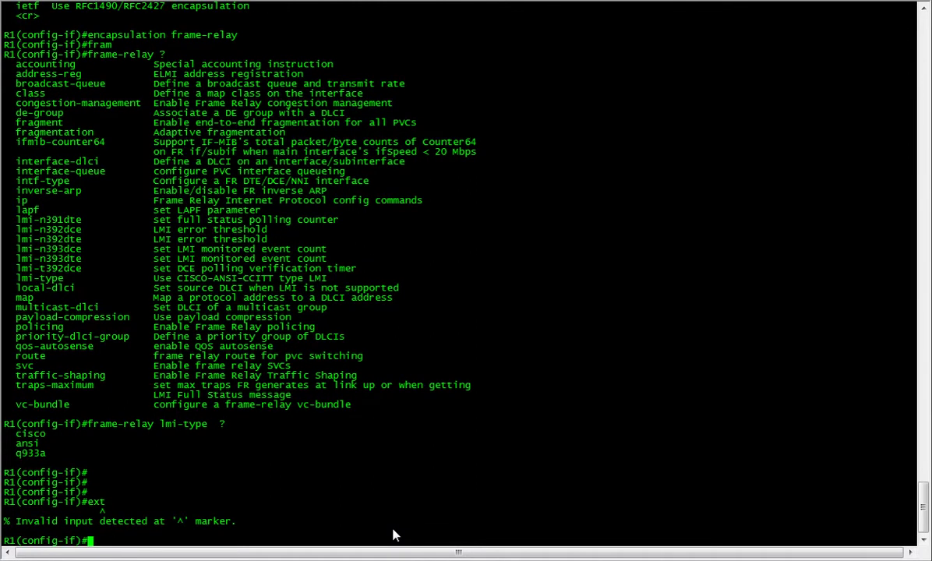
{"action": "type", "text": "exit"}
{"action": "key", "text": "Return"}
{"action": "key", "text": "Return"}
{"action": "key", "text": "Return"}
{"action": "key", "text": "Return"}
{"action": "key", "text": "Return"}
{"action": "key", "text": "Return"}
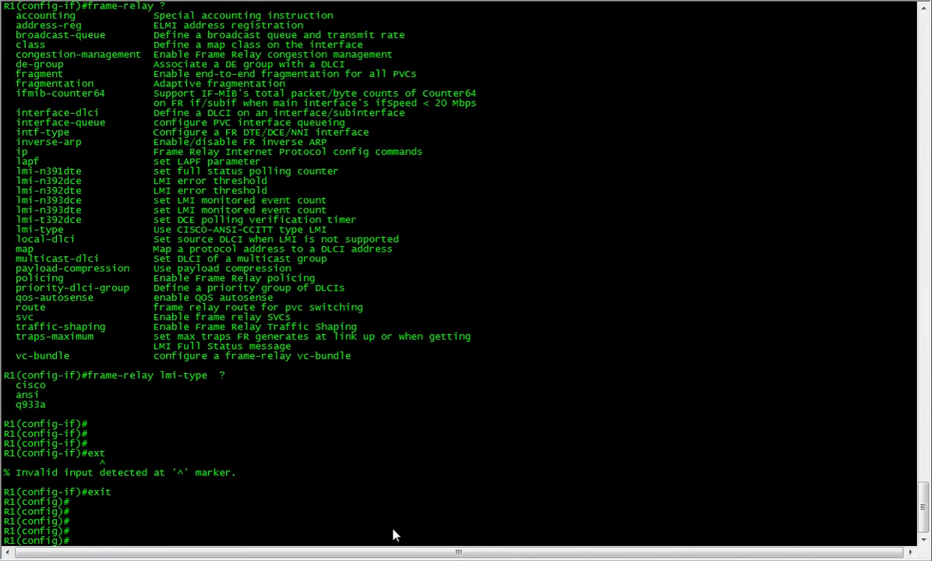
{"action": "type", "text": "int s0/0.1"}
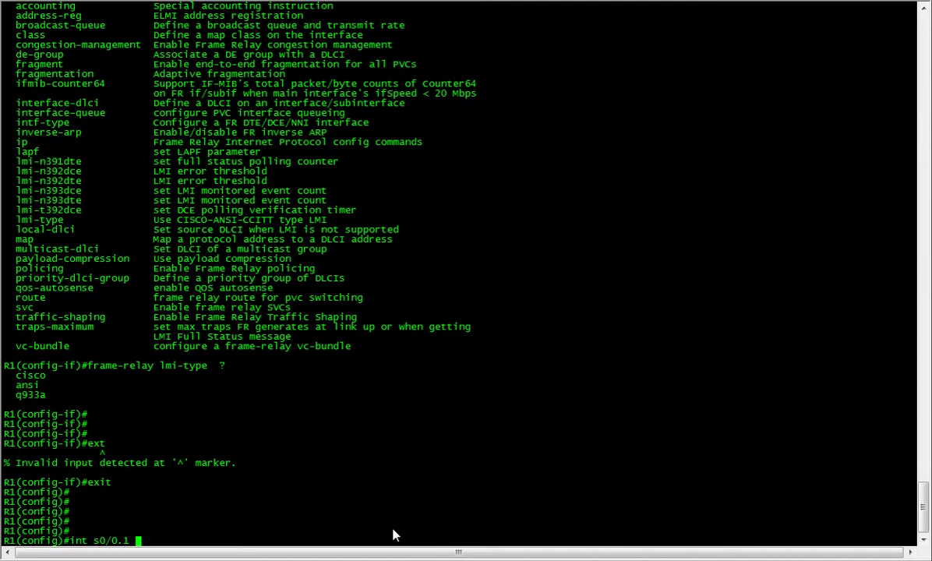
{"action": "type", "text": " p"}
{"action": "key", "text": "BackSpace"}
{"action": "type", "text": "?"}
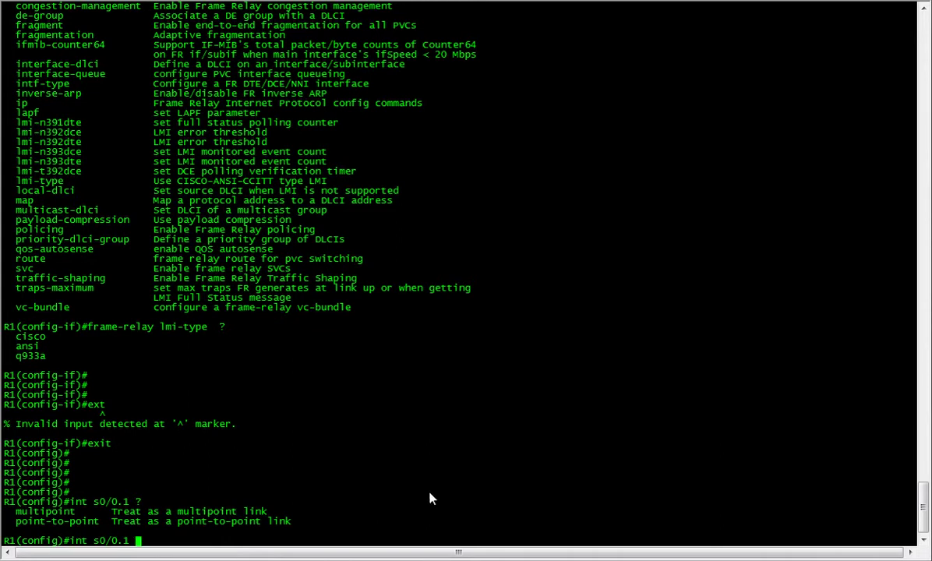
{"action": "type", "text": "poi"}
{"action": "key", "text": "Tab"}
{"action": "type", "text": "?"}
{"action": "key", "text": "Return"}
{"action": "key", "text": "Return"}
{"action": "key", "text": "Return"}
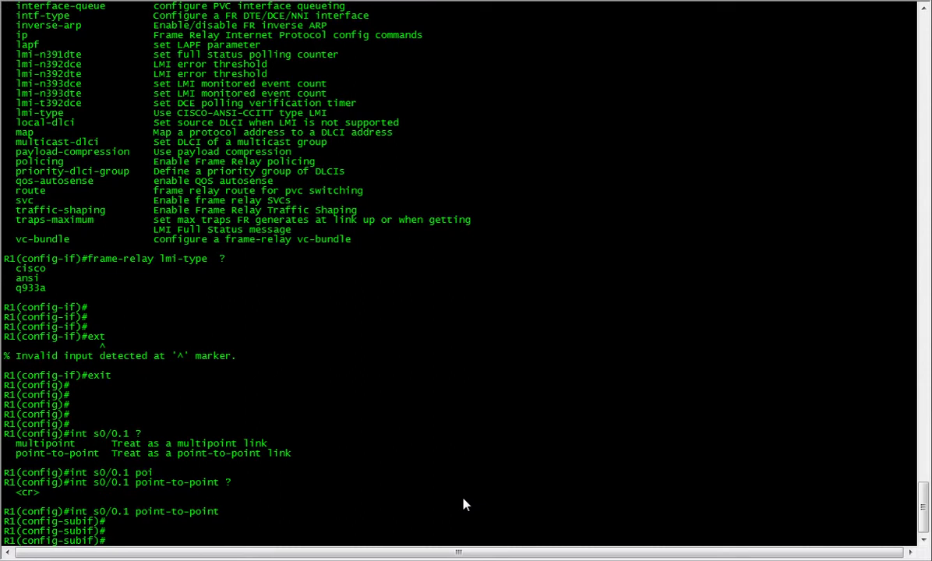
Assign 192.168.12.1 255.255.255.252 to subinterface s0/0.1
{"action": "type", "text": "ip add"}
{"action": "key", "text": "Tab"}
{"action": "type", "text": "192"}
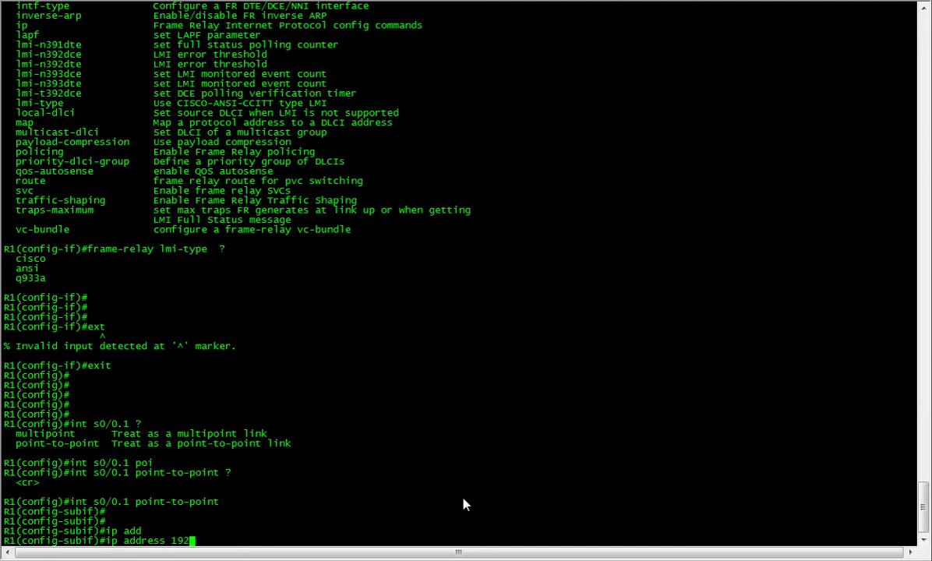
{"action": "type", "text": ".168.12.1 255.25"}
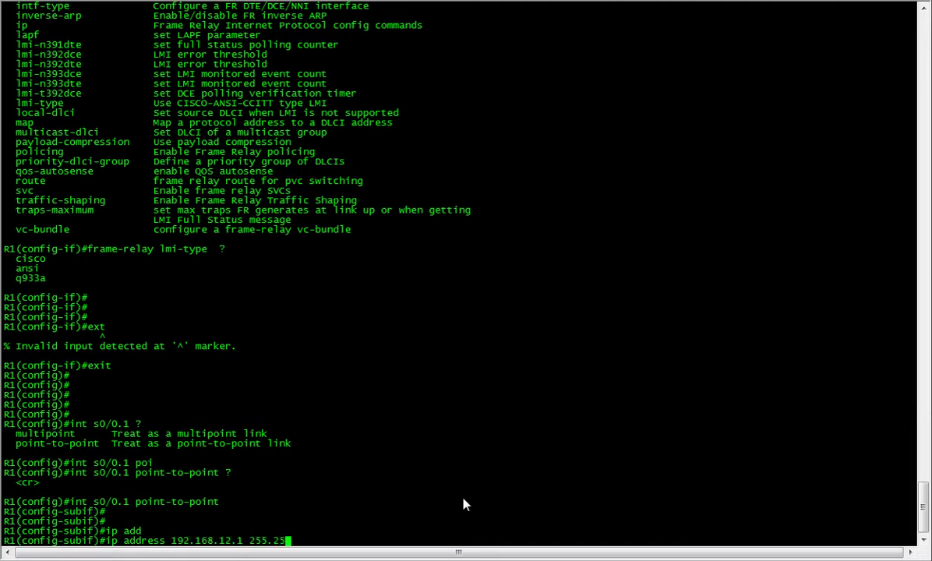
{"action": "type", "text": "5.255.252"}
{"action": "key", "text": "Return"}
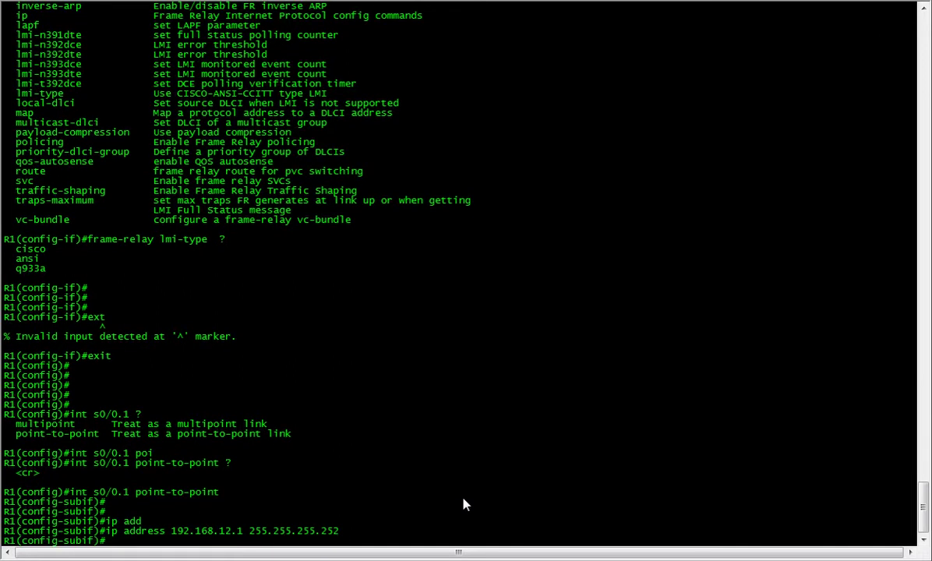
Bind R1's subinterface s0/0.1 to DLCI 102 after checking the topology diagram
{"action": "type", "text": "fram"}
{"action": "key", "text": "Tab"}
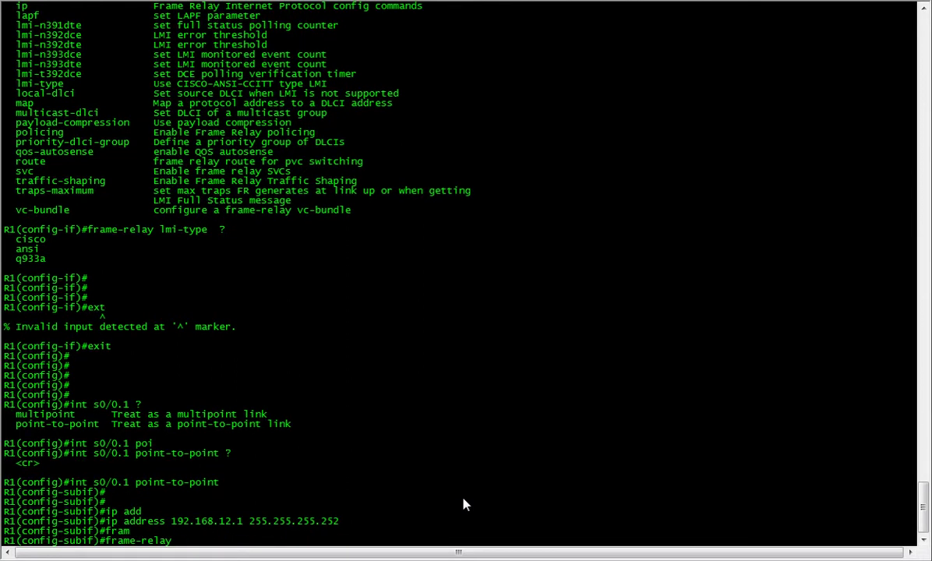
{"action": "type", "text": "in"}
{"action": "key", "text": "Tab"}
{"action": "type", "text": "ter"}
{"action": "key", "text": "Tab"}
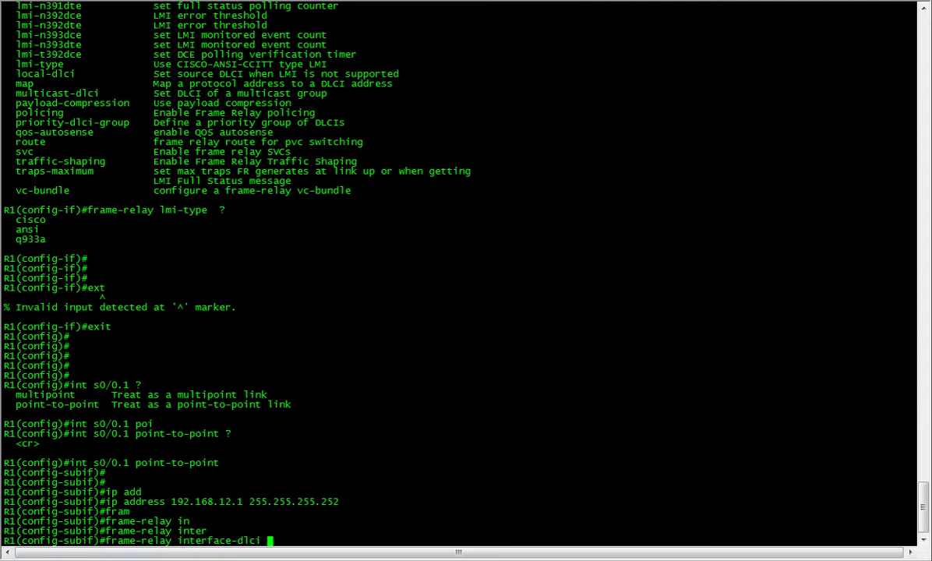
{"action": "key", "text": "alt+Tab"}
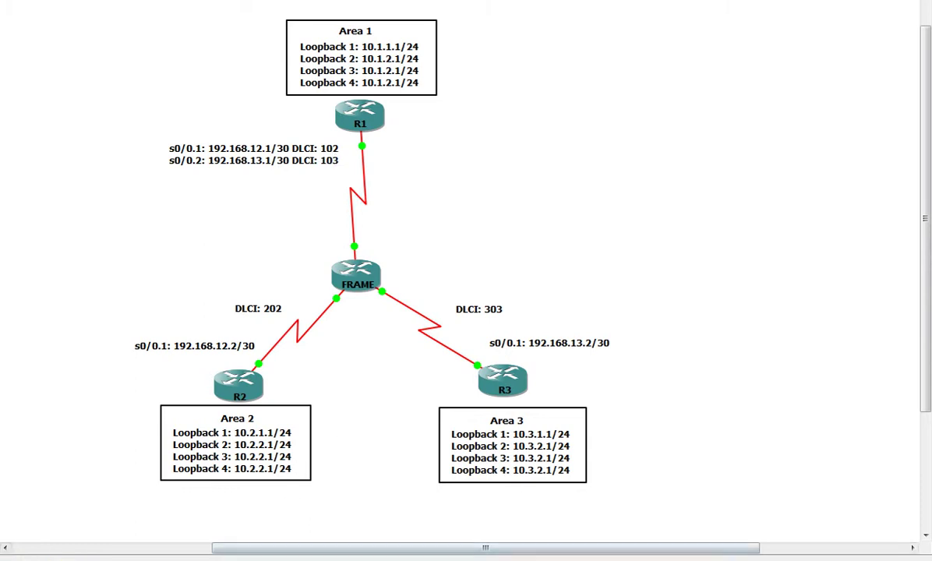
{"action": "key", "text": "alt+Tab"}
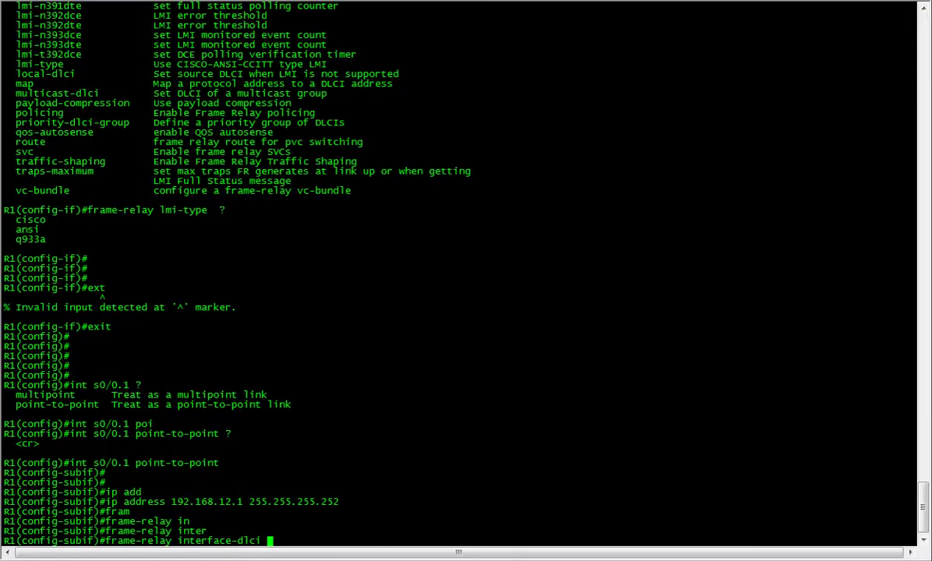
{"action": "type", "text": "102"}
{"action": "key", "text": "Return"}
{"action": "key", "text": "Return"}
{"action": "key", "text": "Return"}
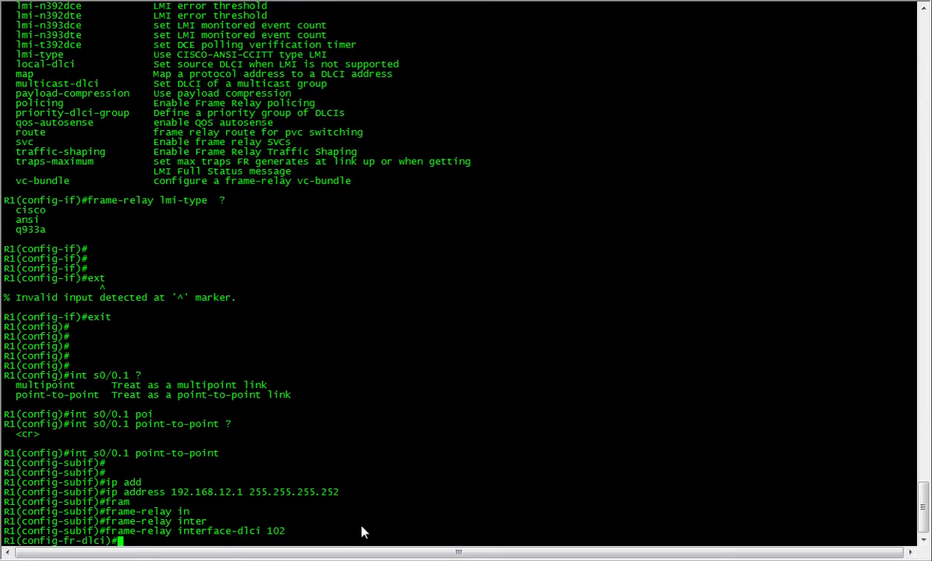
Exit back to global configuration and begin creating point-to-point subinterface s0/0.2
{"action": "type", "text": "exit"}
{"action": "key", "text": "Return"}
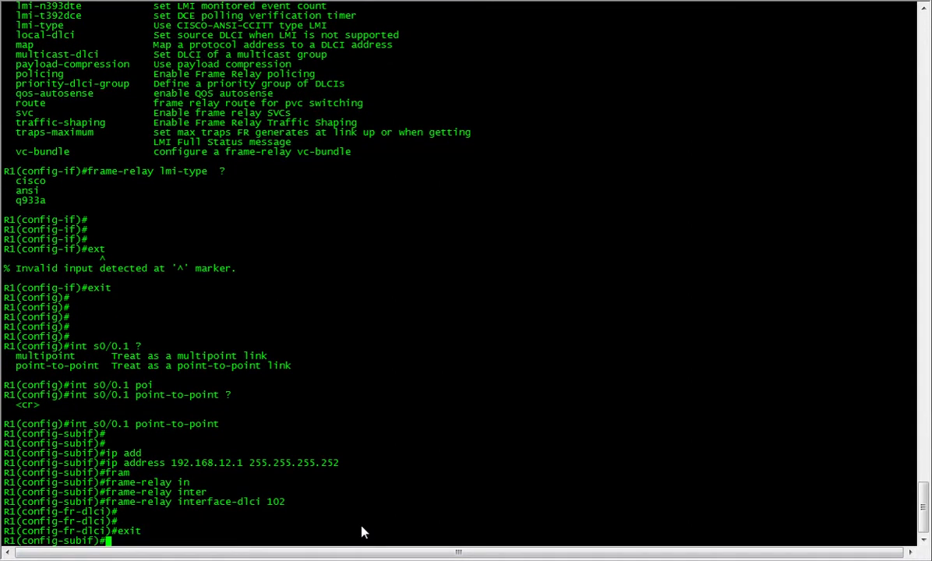
{"action": "type", "text": "exit"}
{"action": "key", "text": "Return"}
{"action": "type", "text": "int s0/0.2 po"}
Create point-to-point subinterface s0/0.2 with address 192.168.13.1 255.255.255.252
{"action": "key", "text": "Tab"}
{"action": "key", "text": "Return"}
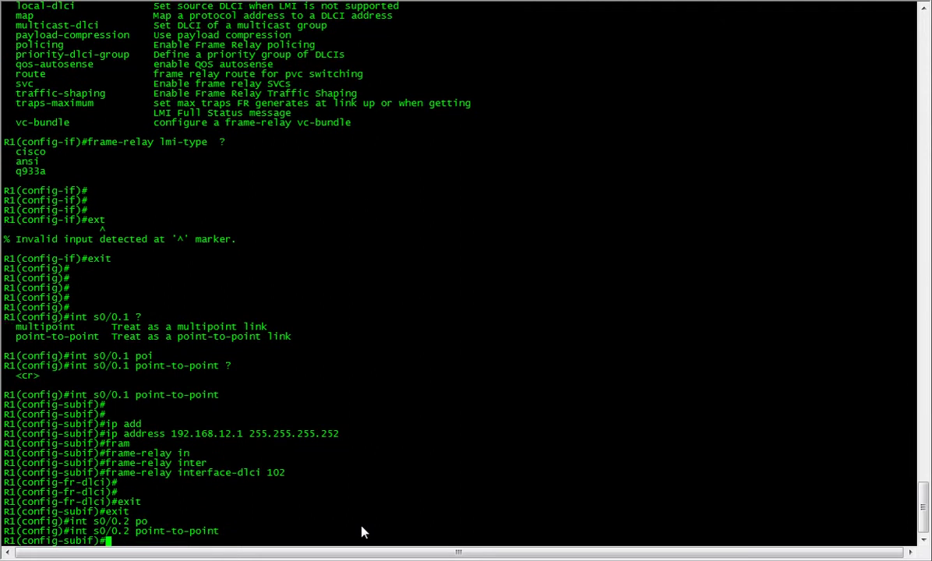
{"action": "key", "text": "Return"}
{"action": "key", "text": "Return"}
{"action": "type", "text": "ip add"}
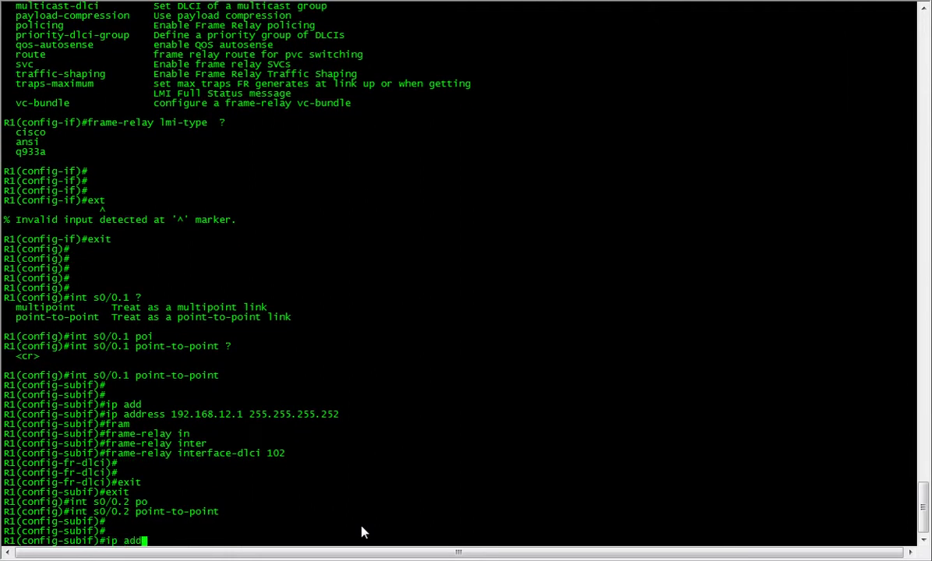
{"action": "type", "text": " 192.168.13.1 255.25"}
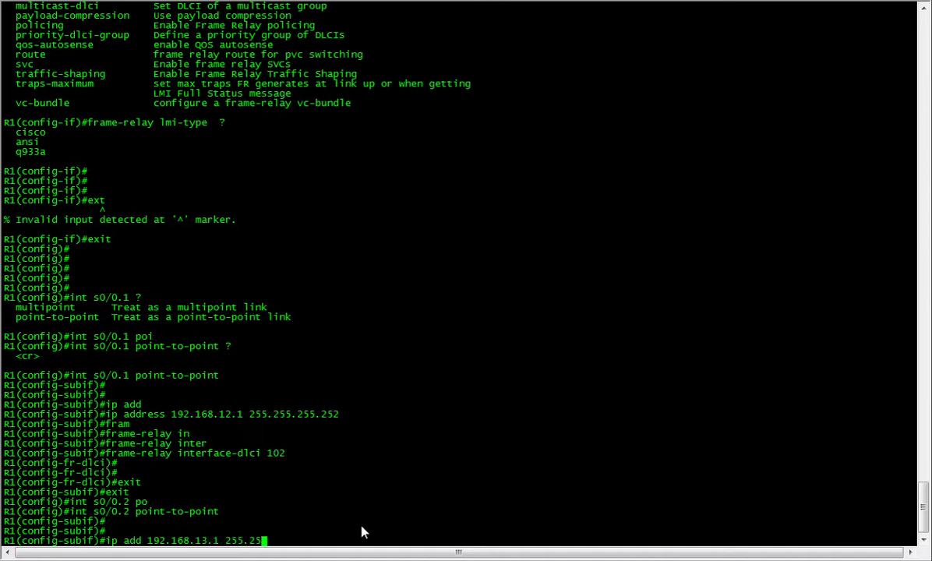
{"action": "type", "text": "5.255.252"}
{"action": "key", "text": "Return"}
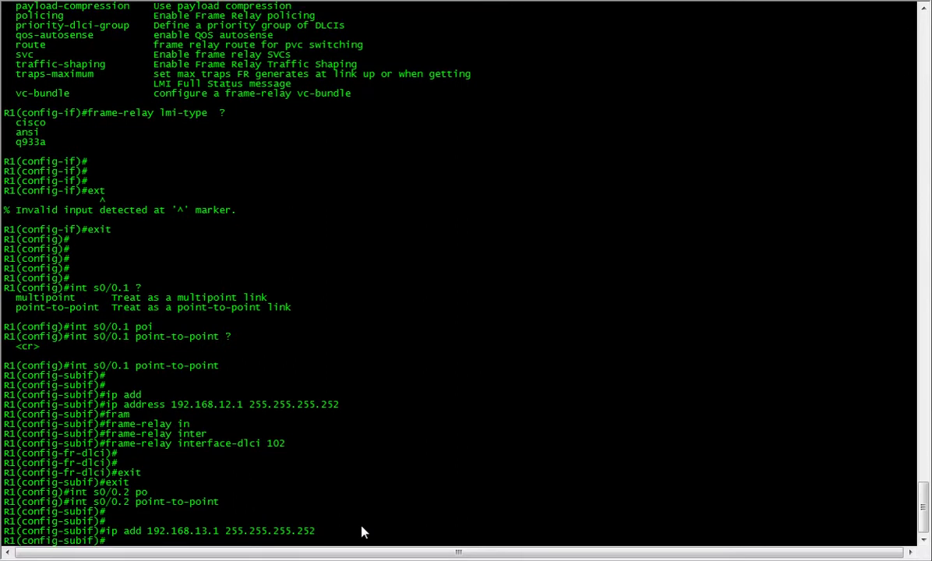
Bind subinterface s0/0.2 to Frame Relay DLCI 103
{"action": "type", "text": "fram"}
{"action": "key", "text": "Tab"}
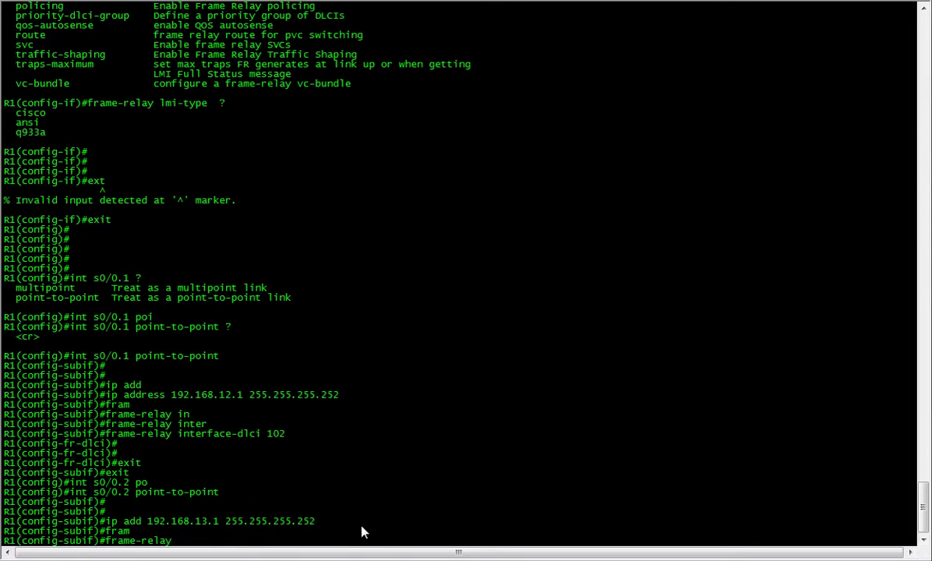
{"action": "type", "text": "inter"}
{"action": "key", "text": "Tab"}
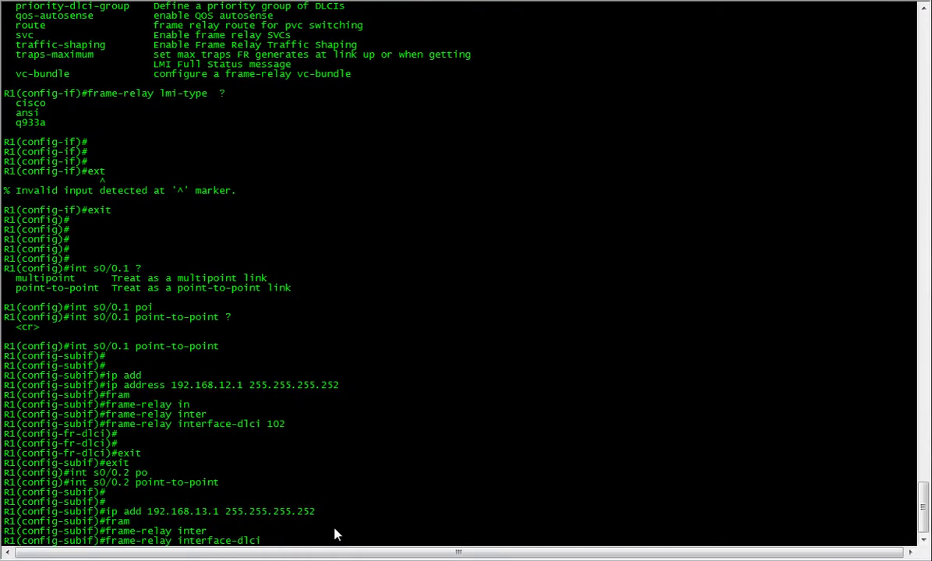
{"action": "type", "text": "103"}
{"action": "key", "text": "Return"}
{"action": "key", "text": "Return"}
{"action": "key", "text": "Return"}
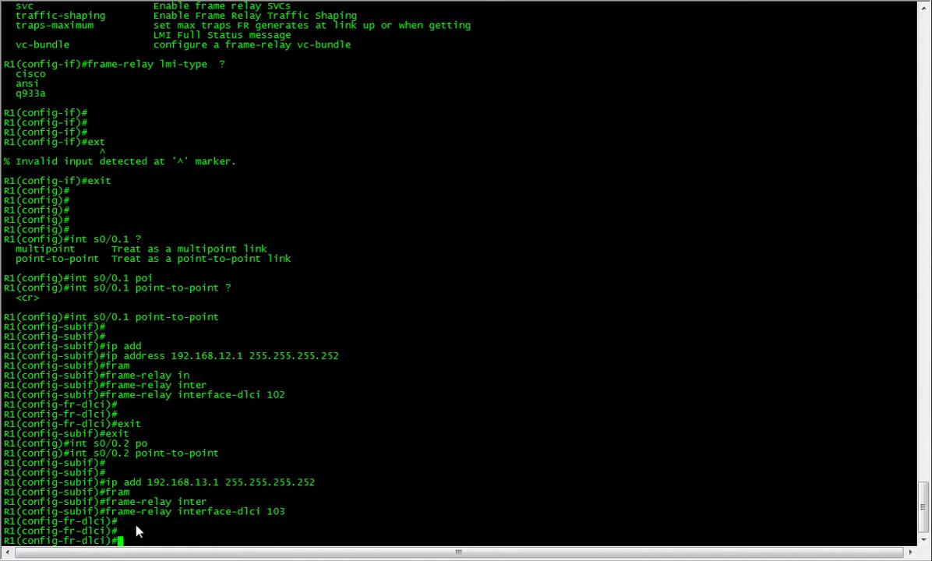
Exit the DLCI and subinterface modes and leave configuration mode with Ctrl+Z
{"action": "type", "text": "exit"}
{"action": "key", "text": "Return"}
{"action": "type", "text": "exit"}
{"action": "key", "text": "Return"}
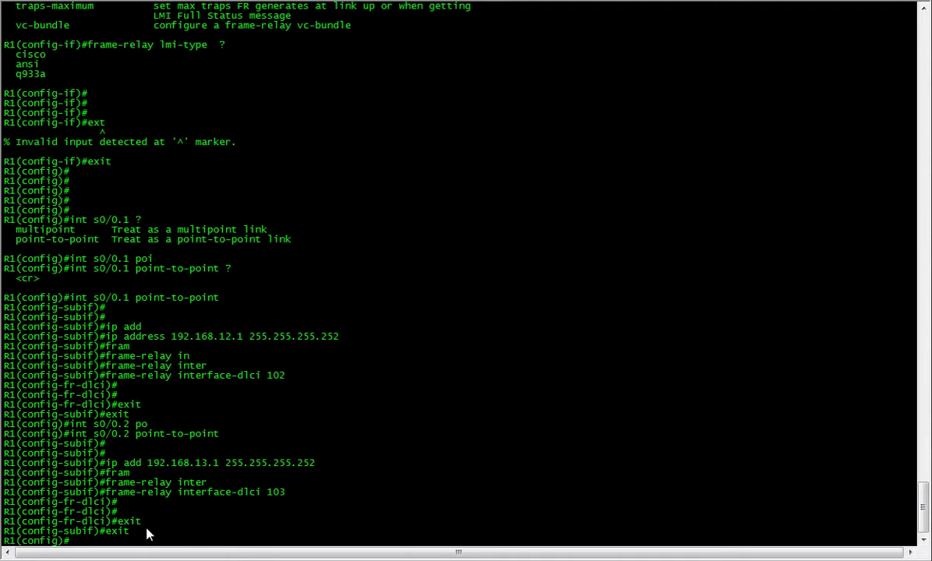
{"action": "key", "text": "ctrl+z"}
Run sh ip int bri on R1 and highlight the serial rows showing 192.168.12.1 and 192.168.13.1
{"action": "key", "text": "Return"}
{"action": "key", "text": "Return"}
{"action": "type", "text": "sh ip int bri"}
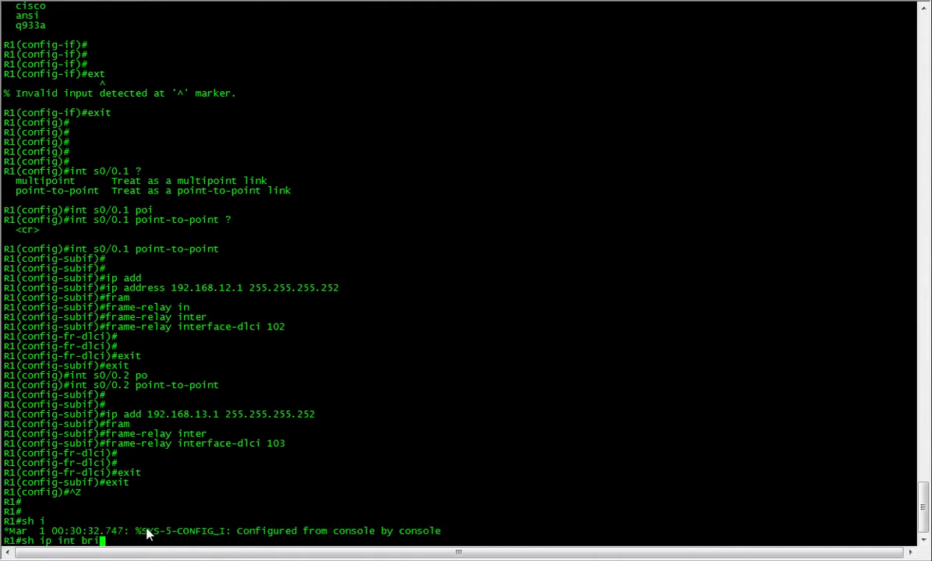
{"action": "key", "text": "Return"}
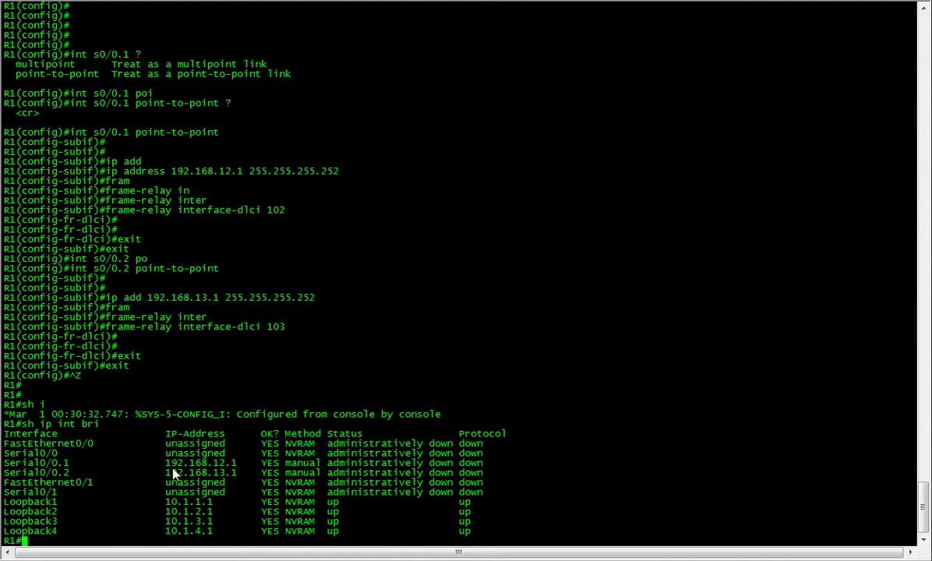
{"action": "mouse_move", "coordinate": [5, 452]}
{"action": "left_mouse_down"}
{"action": "mouse_move", "coordinate": [514, 475]}
{"action": "mouse_move", "coordinate": [6, 446]}
{"action": "left_mouse_up"}
On R2, enter configuration mode and view the interface summary with do sh ip int bri
{"action": "left_click", "coordinate": [88, 453]}
{"action": "key", "text": "alt+Tab"}
{"action": "key", "text": "Return"}
{"action": "key", "text": "Return"}
{"action": "key", "text": "Return"}
{"action": "type", "text": "config t"}
{"action": "key", "text": "Return"}
{"action": "type", "text": "doo"}
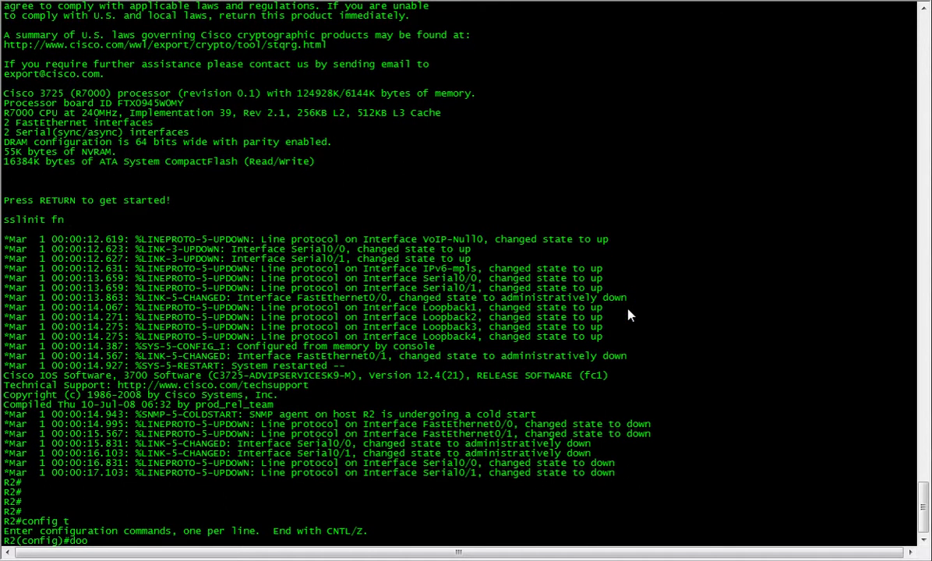
{"action": "key", "text": "BackSpace"}
{"action": "type", "text": "sh ip int bri"}
{"action": "key", "text": "Return"}
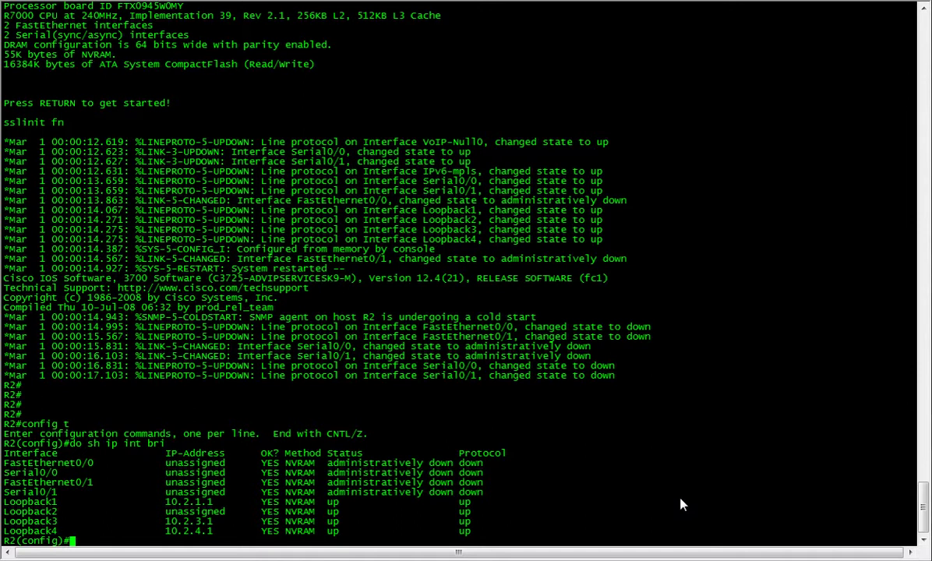
Give Loopback2 address 10.2.2.1 255.255.255.0 and recheck the interface summary
{"action": "type", "text": "int lo2"}
{"action": "key", "text": "Return"}
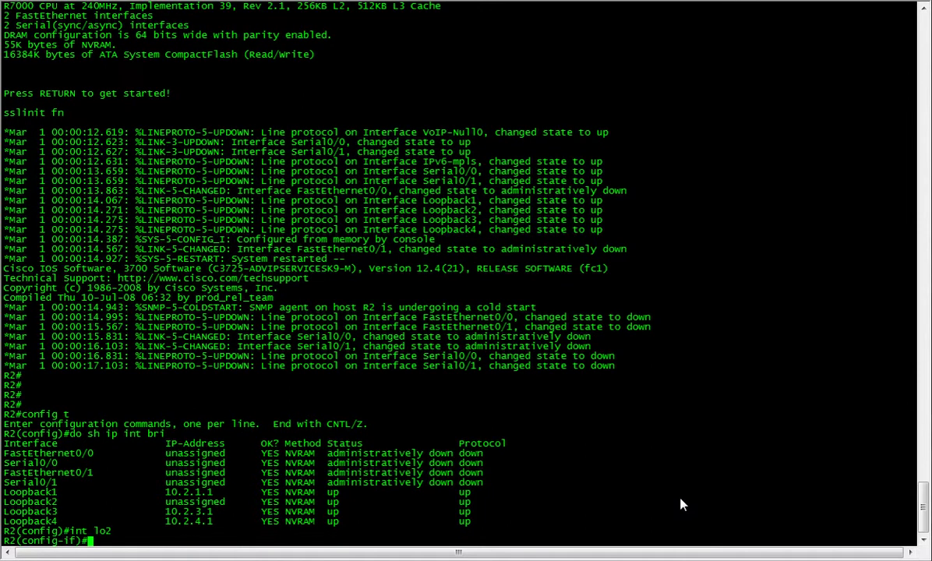
{"action": "type", "text": "ip add 10.2.2.1 255.255"}
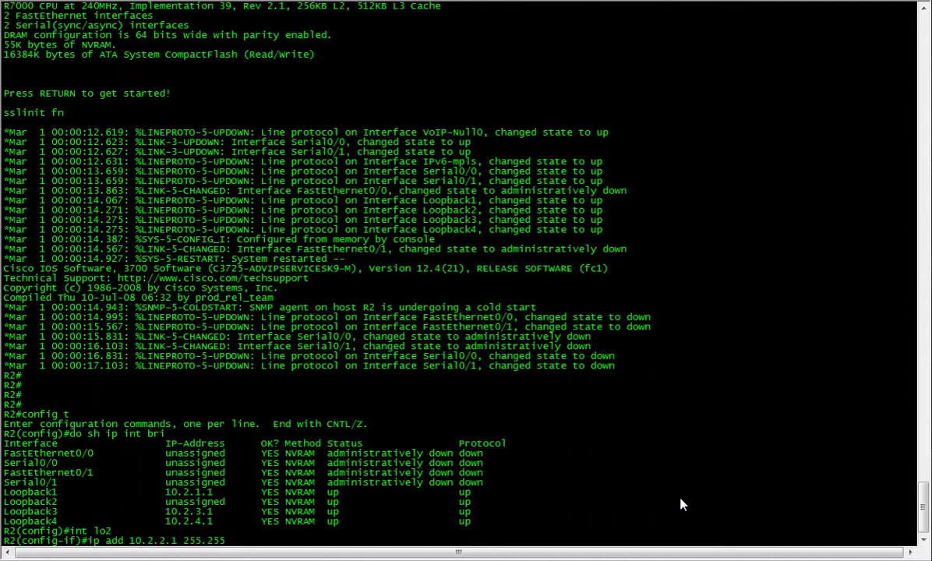
{"action": "type", "text": ".255.0"}
{"action": "key", "text": "Return"}
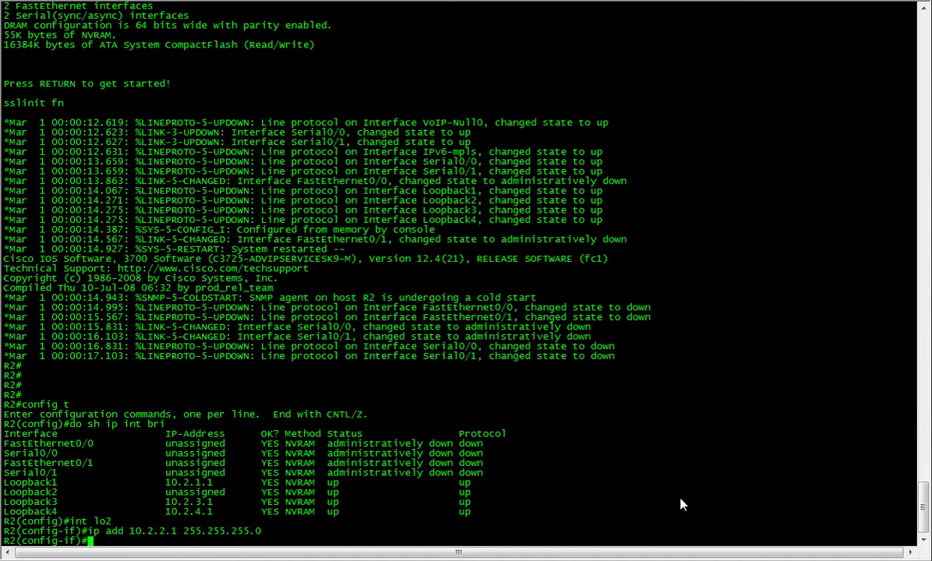
{"action": "type", "text": "do sh ip int bri"}
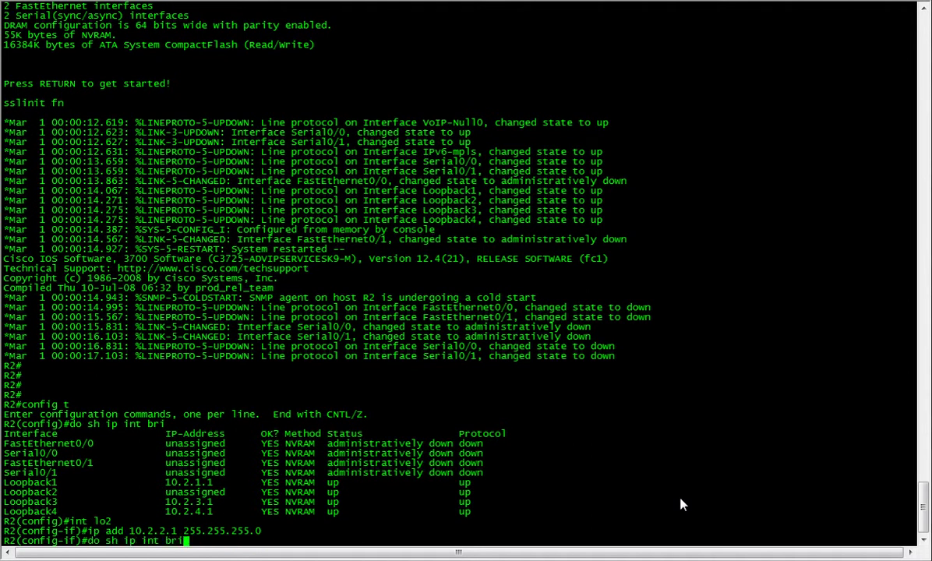
{"action": "key", "text": "Return"}
{"action": "key", "text": "Return"}
{"action": "key", "text": "Return"}
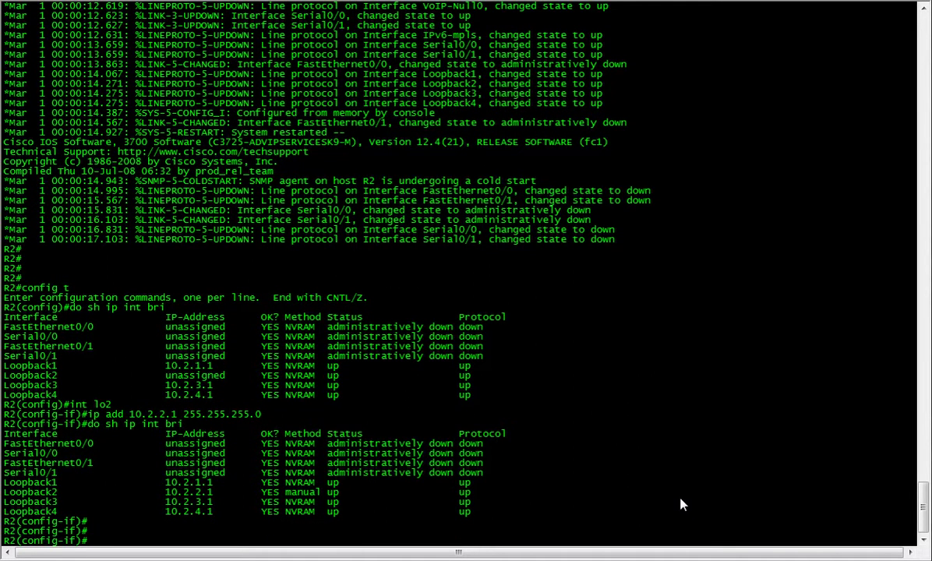
Set frame-relay encapsulation on R2's Serial0/0 and return to global configuration
{"action": "type", "text": "int s0/0"}
{"action": "key", "text": "Return"}
{"action": "type", "text": "en"}
{"action": "key", "text": "Tab"}
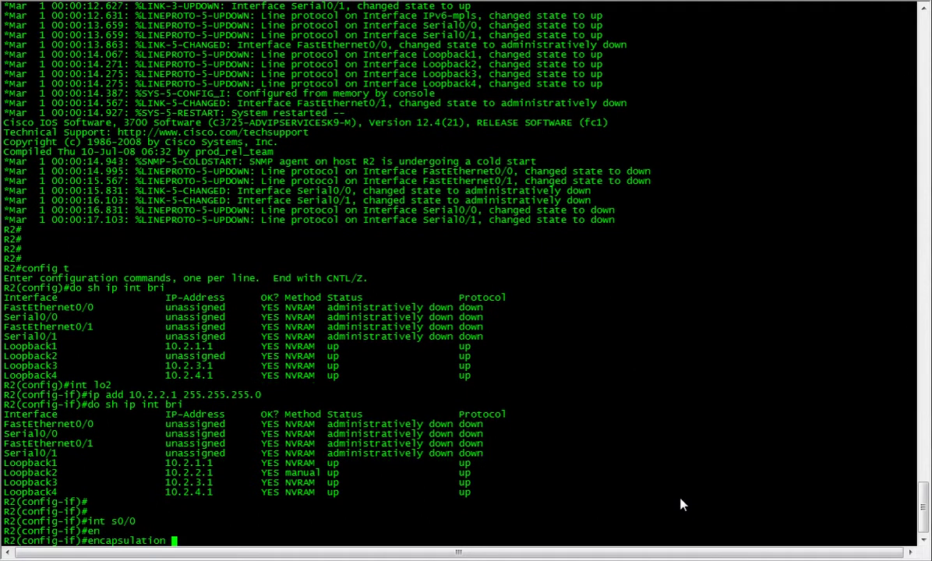
{"action": "type", "text": "fram"}
{"action": "key", "text": "Tab"}
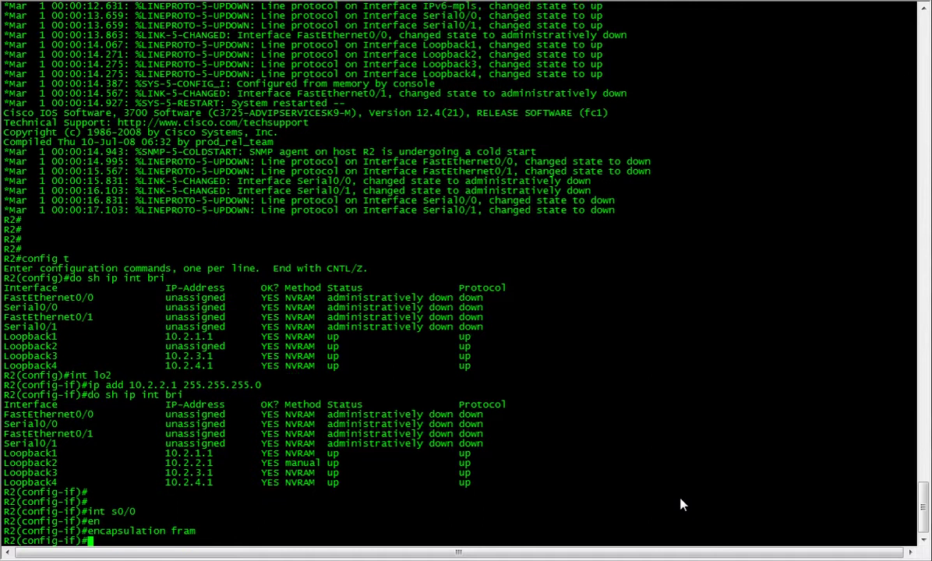
{"action": "key", "text": "Return"}
{"action": "type", "text": "exit"}
{"action": "key", "text": "Return"}
Create point-to-point subinterface s0/0.1 on R2 with address 192.168.12.2 255.255.255.252
{"action": "type", "text": "int s0/0.1 po"}
{"action": "key", "text": "Tab"}
{"action": "key", "text": "Return"}
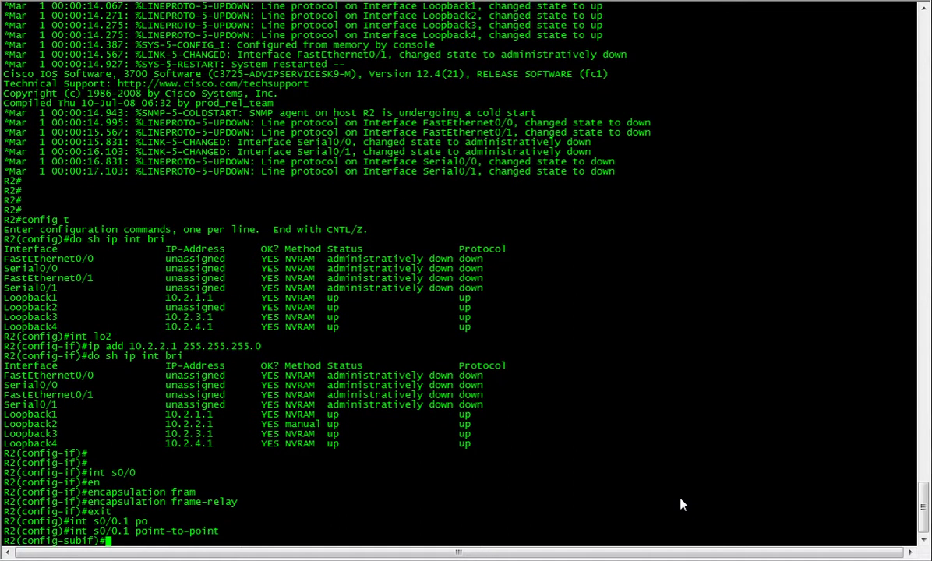
{"action": "type", "text": "ip add 192.168."}
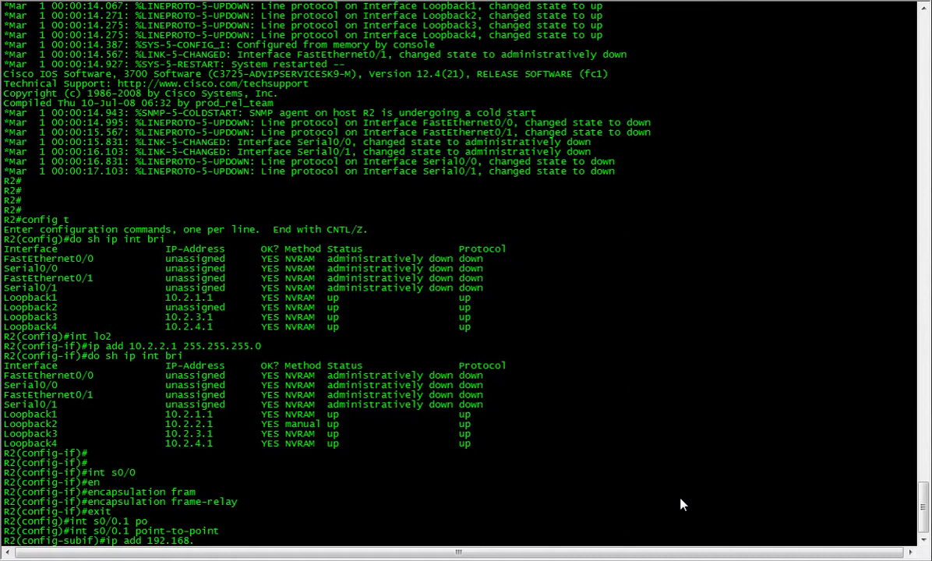
{"action": "type", "text": "12.2 255.255.255.25"}
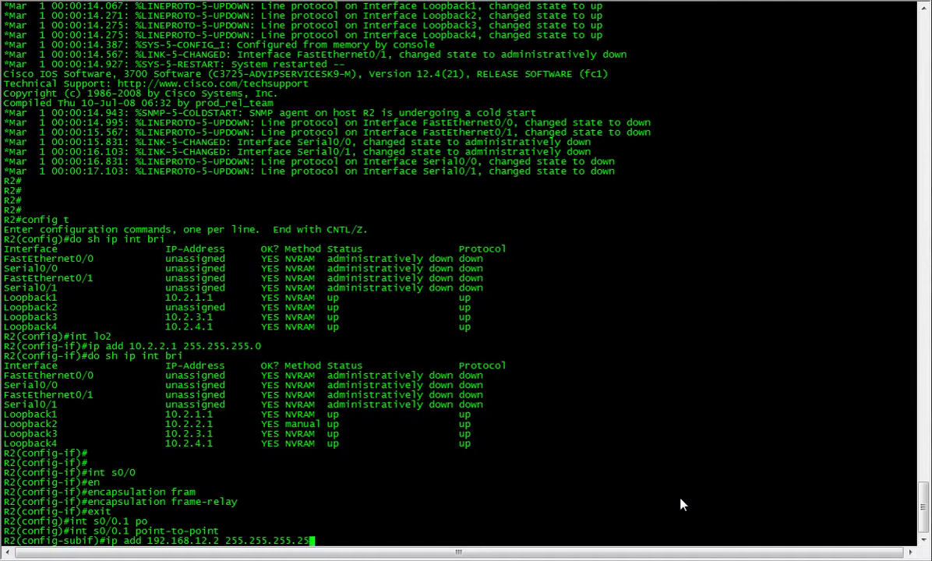
{"action": "type", "text": "2"}
{"action": "key", "text": "Return"}
Bind R2's subinterface s0/0.1 to Frame Relay DLCI 202
{"action": "type", "text": "fram"}
{"action": "key", "text": "Tab"}
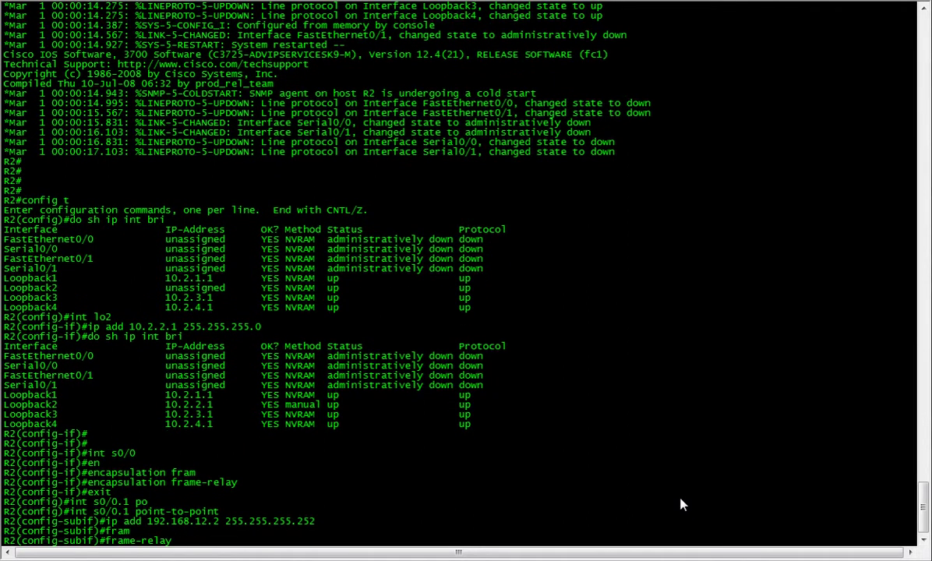
{"action": "type", "text": "int"}
{"action": "key", "text": "Tab"}
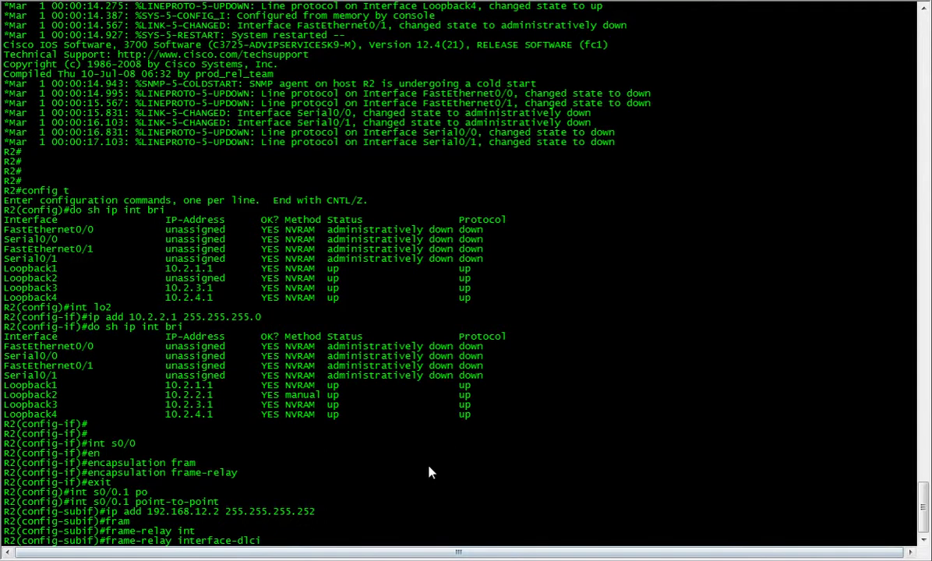
{"action": "type", "text": "202"}
{"action": "key", "text": "Return"}
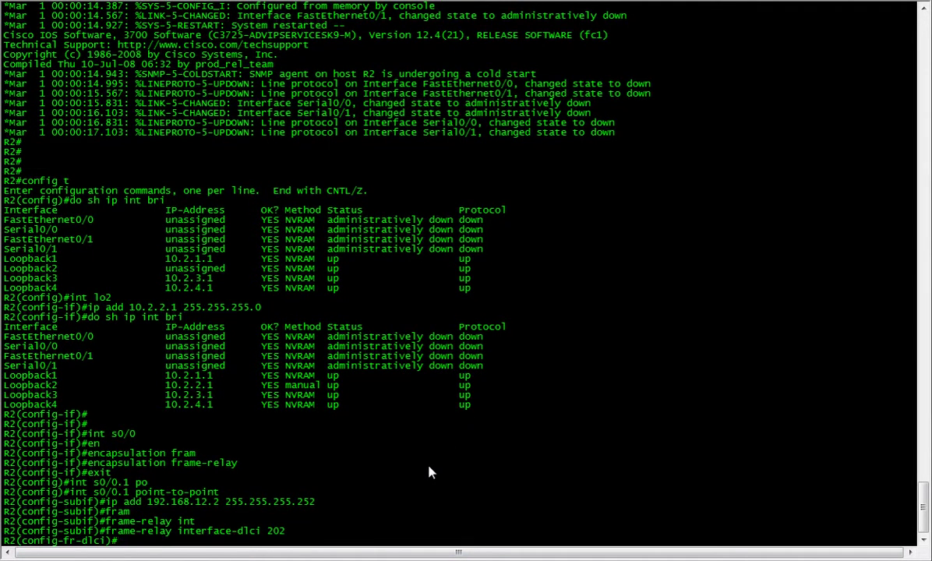
Exit to global configuration and verify the subinterface with do sh ip int bri
{"action": "type", "text": "exit"}
{"action": "key", "text": "Return"}
{"action": "type", "text": "exit"}
{"action": "key", "text": "Return"}
{"action": "type", "text": "do sh ip int bru"}
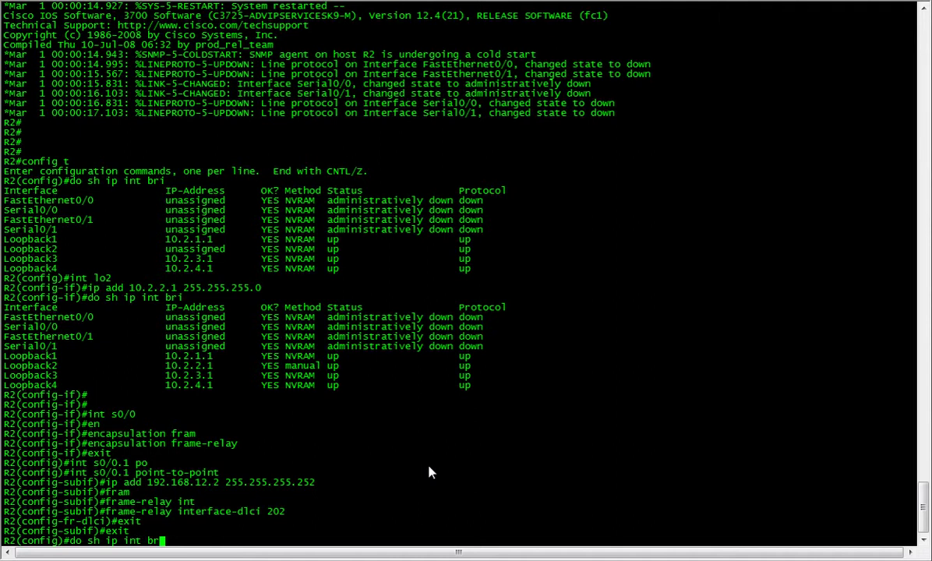
{"action": "type", "text": "i"}
{"action": "key", "text": "Return"}
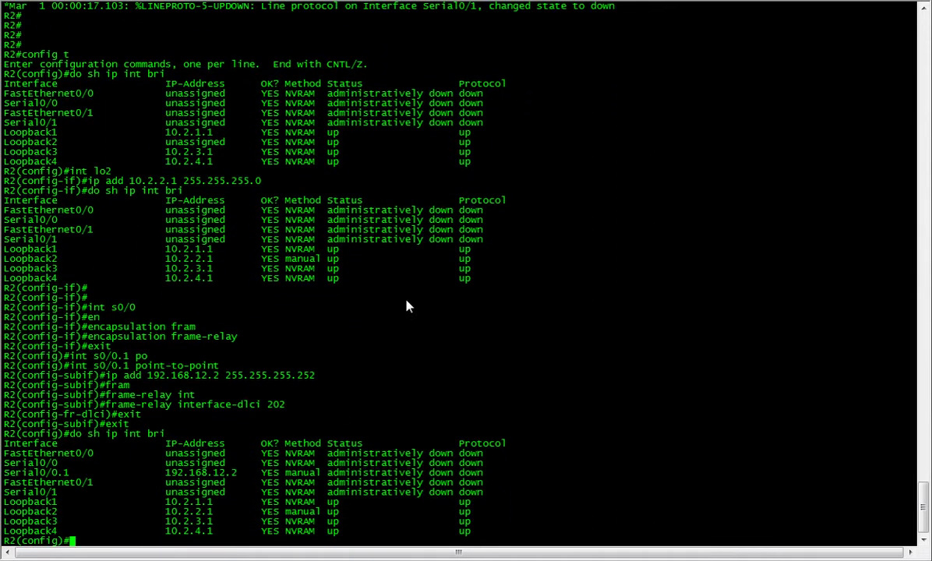
Set frame-relay encapsulation on R3's Serial0/0 interface
{"action": "key", "text": "alt+Tab"}
{"action": "key", "text": "Return"}
{"action": "key", "text": "Return"}
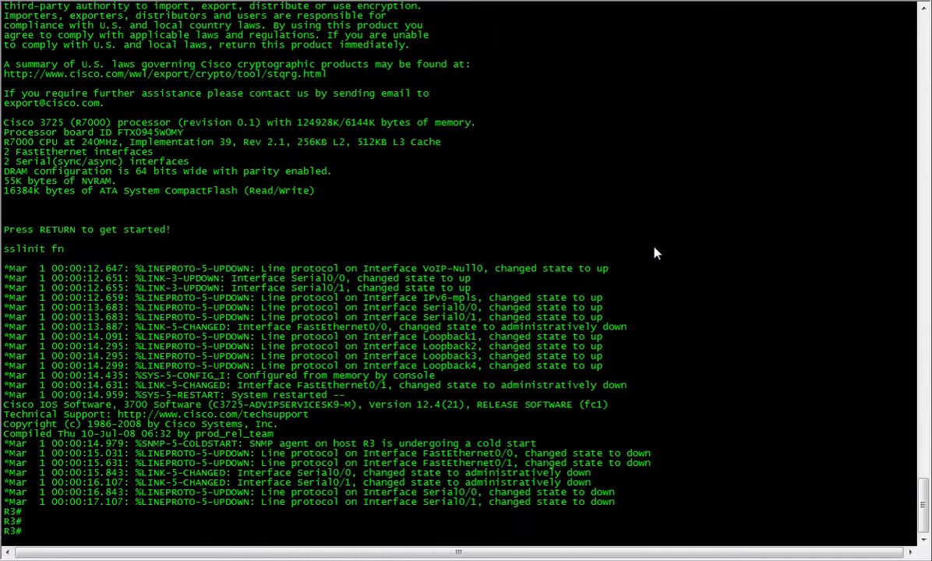
{"action": "type", "text": "config t"}
{"action": "key", "text": "Return"}
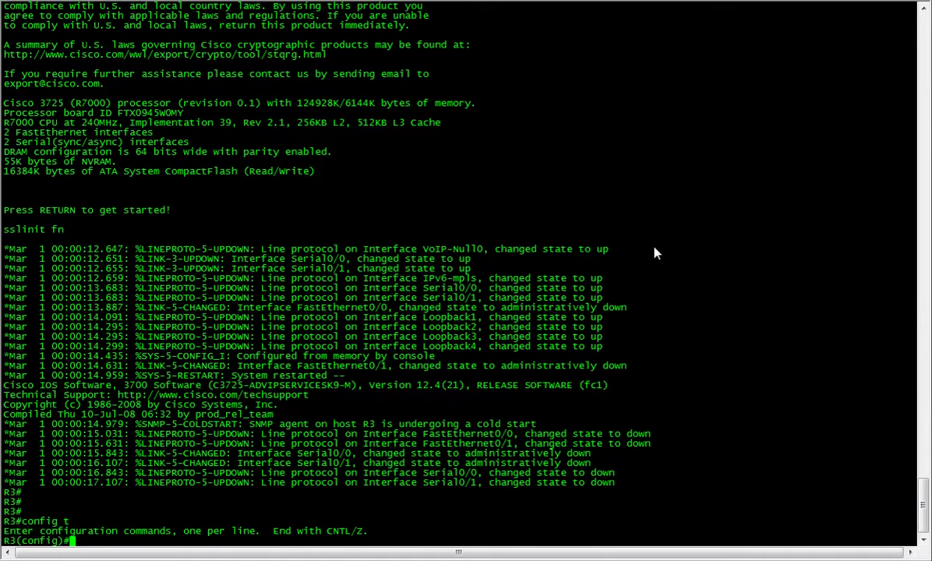
{"action": "type", "text": "int s0/0"}
{"action": "key", "text": "Return"}
{"action": "type", "text": "en"}
{"action": "key", "text": "Tab"}
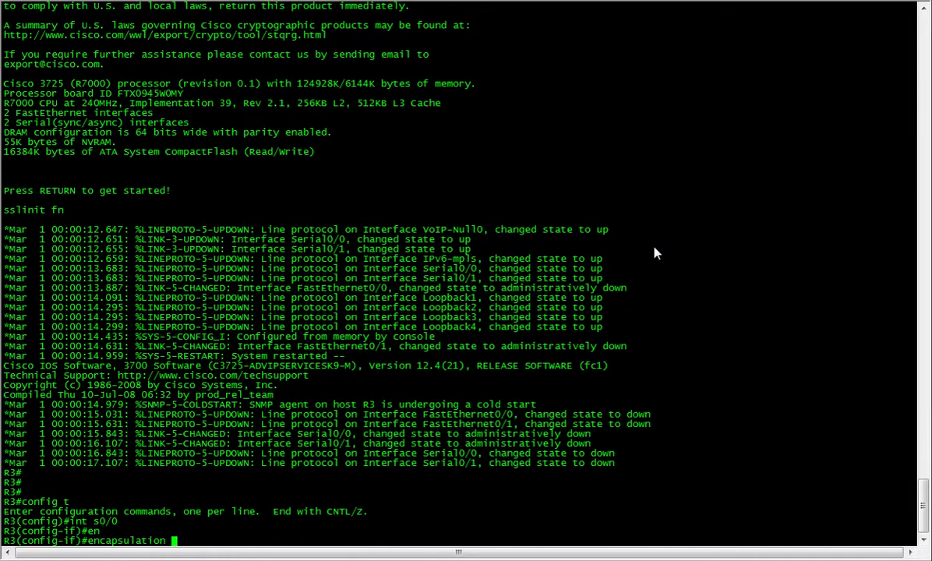
{"action": "type", "text": "fra"}
{"action": "key", "text": "Tab"}
{"action": "key", "text": "Return"}
{"action": "type", "text": "exit"}
{"action": "key", "text": "Return"}
Create point-to-point subinterface s0/0.1 on R3 with address 192.168.13.2 255.255.255.252
{"action": "type", "text": "int s0/"}
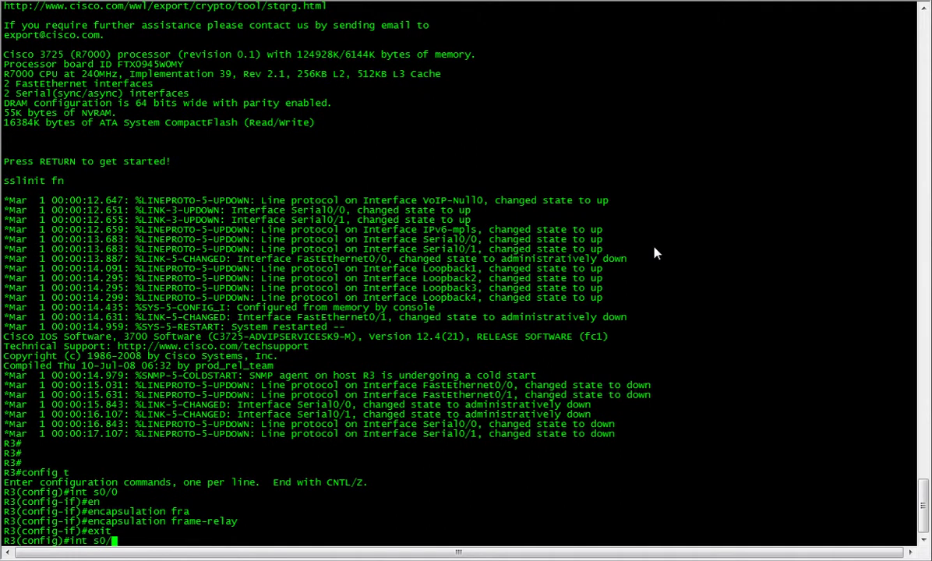
{"action": "type", "text": "0.1 po"}
{"action": "key", "text": "Tab"}
{"action": "key", "text": "Return"}
{"action": "type", "text": "ip add 192.168."}
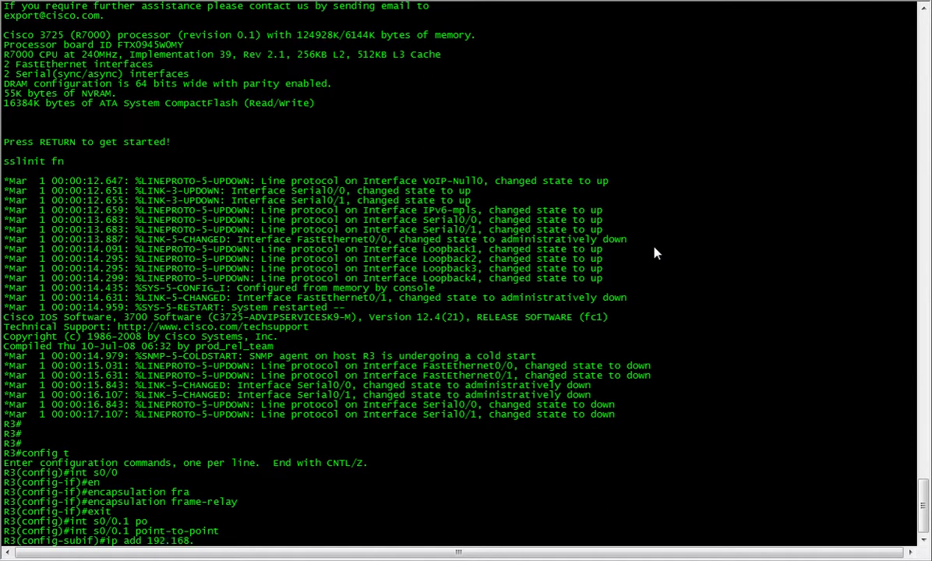
{"action": "type", "text": "13.2 255.255.255.252"}
{"action": "key", "text": "Return"}
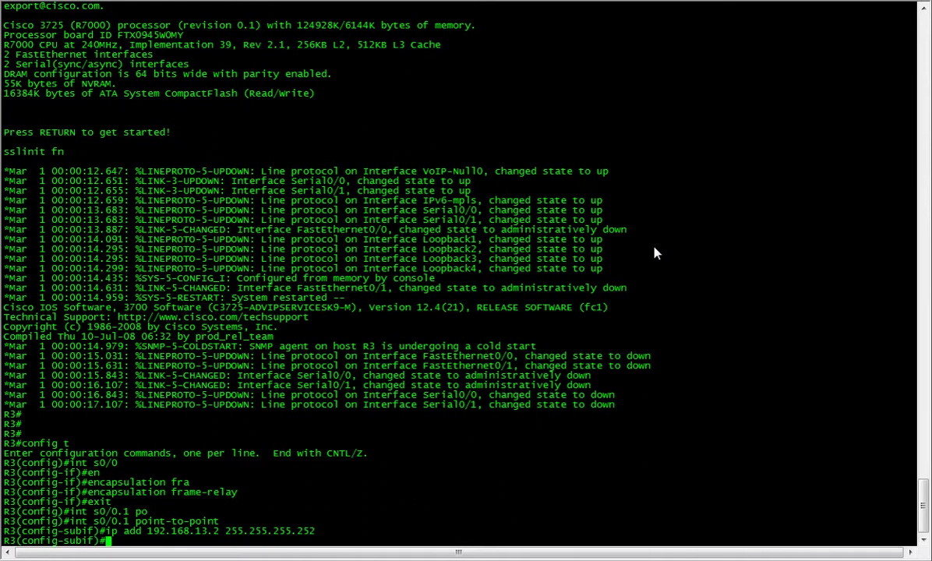
Bind DLCI 303 to R3's s0/0.1 and exit subinterface configuration
{"action": "type", "text": "fram"}
{"action": "key", "text": "Tab"}
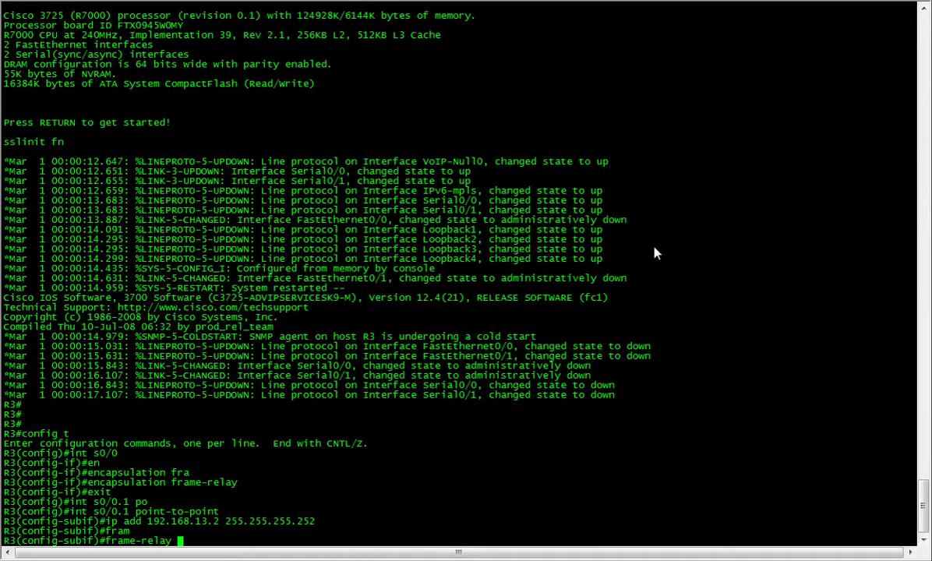
{"action": "type", "text": "inter"}
{"action": "key", "text": "Tab"}
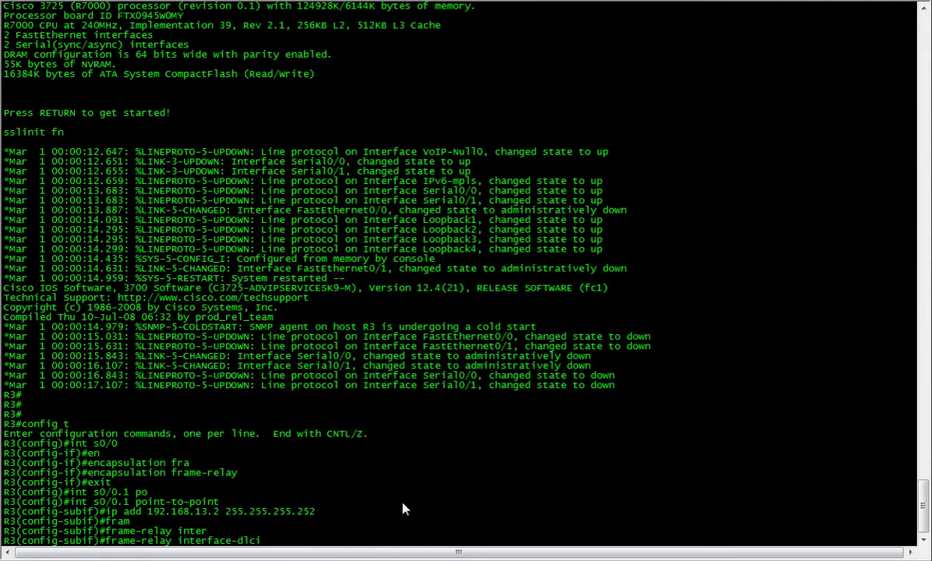
{"action": "type", "text": "303"}
{"action": "key", "text": "Return"}
{"action": "type", "text": "exit"}
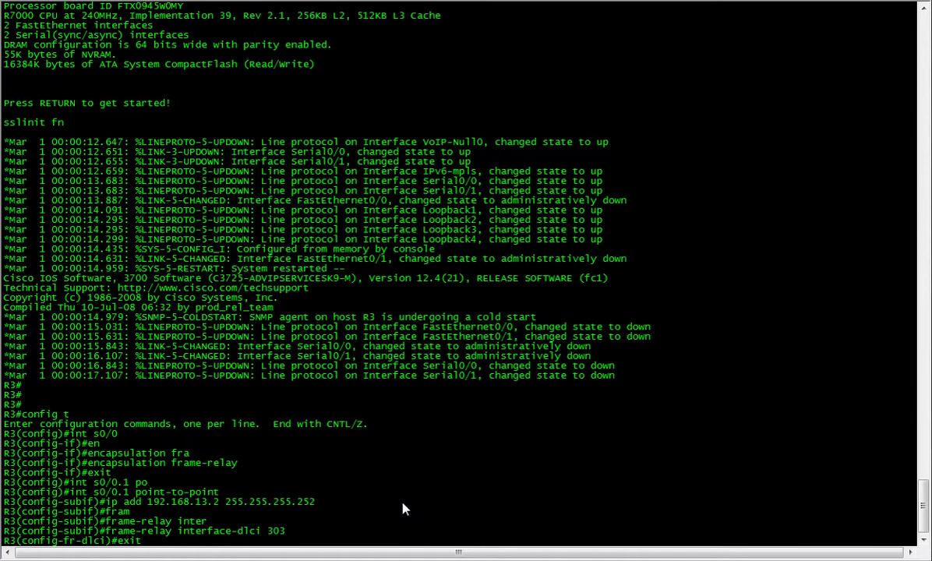
{"action": "key", "text": "Return"}
{"action": "type", "text": "exit"}
{"action": "key", "text": "Return"}
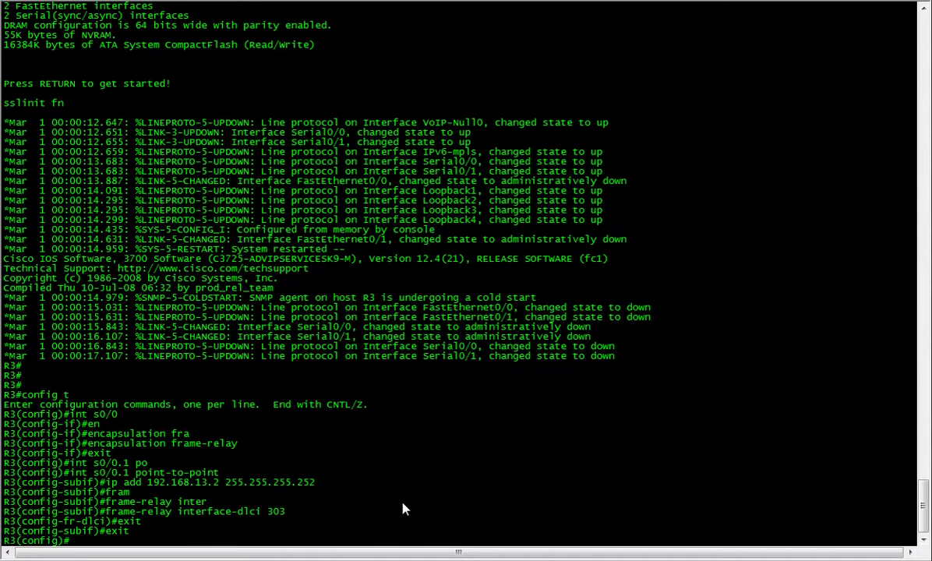
Enable Serial0/0 with no shutdown on R1 and R2
{"action": "left_click", "coordinate": [68, 2]}
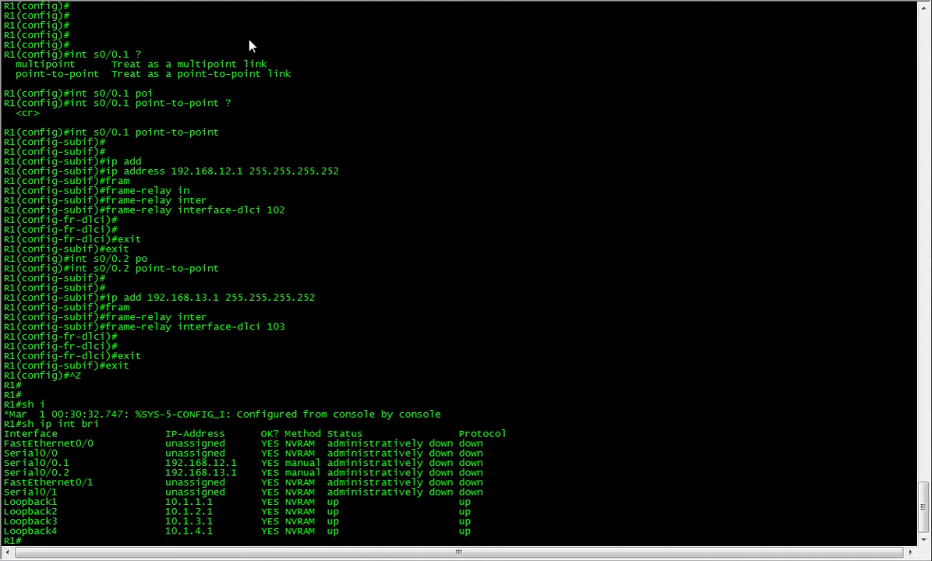
{"action": "key", "text": "Return"}
{"action": "key", "text": "Return"}
{"action": "type", "text": "config t"}
{"action": "key", "text": "Return"}
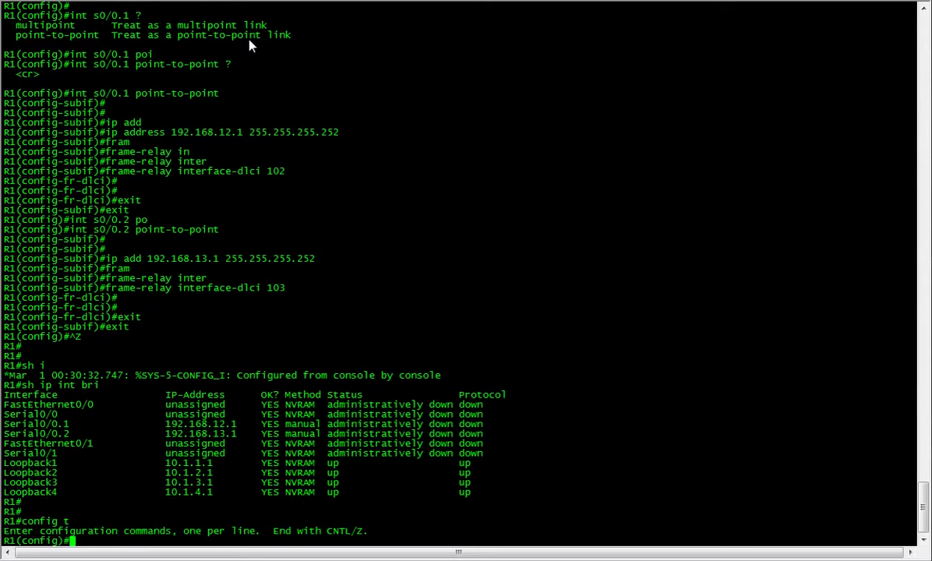
{"action": "type", "text": "int s0/0"}
{"action": "key", "text": "Return"}
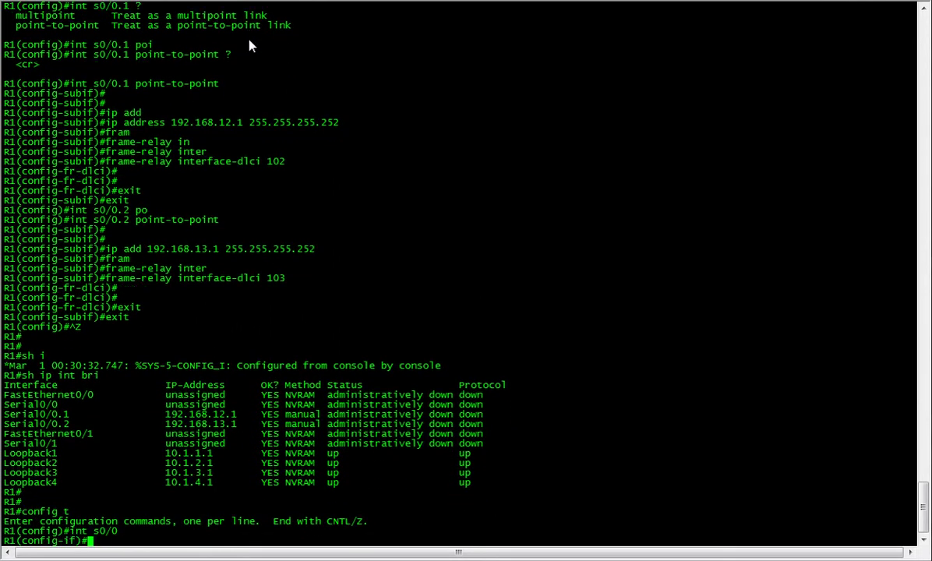
{"action": "type", "text": "no shut"}
{"action": "key", "text": "Return"}
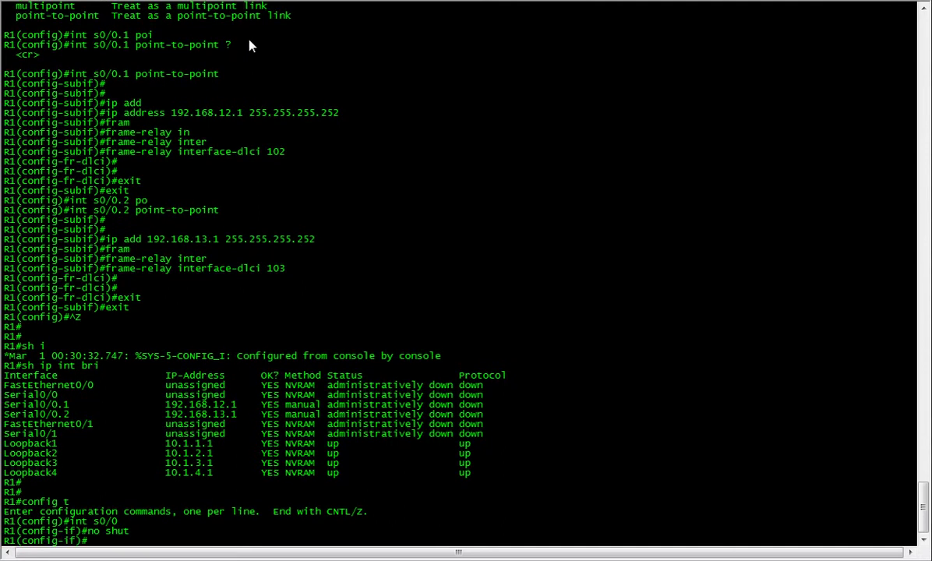
{"action": "left_click", "coordinate": [114, 3]}
{"action": "type", "text": "int s0/0"}
{"action": "key", "text": "Return"}
{"action": "type", "text": "no s"}
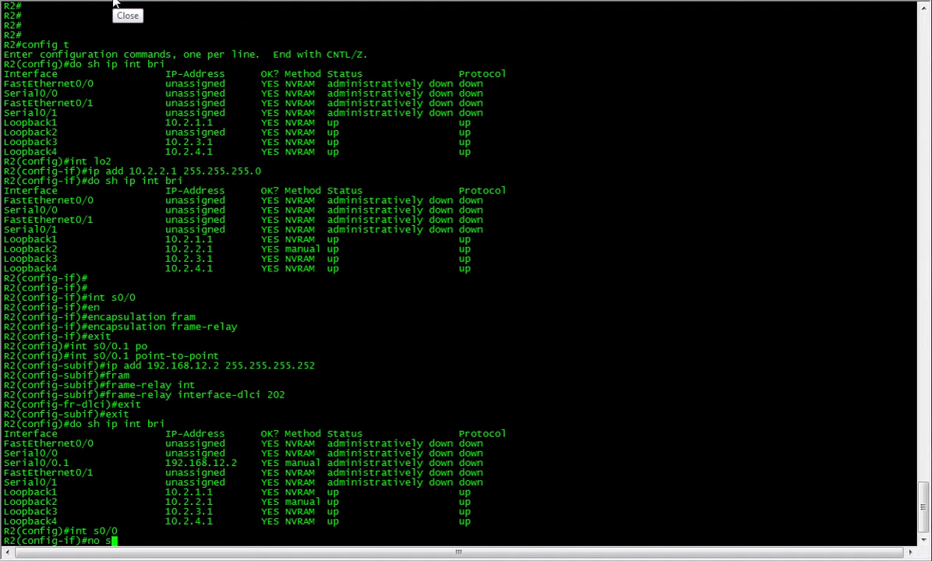
{"action": "type", "text": "hut"}
{"action": "key", "text": "Return"}
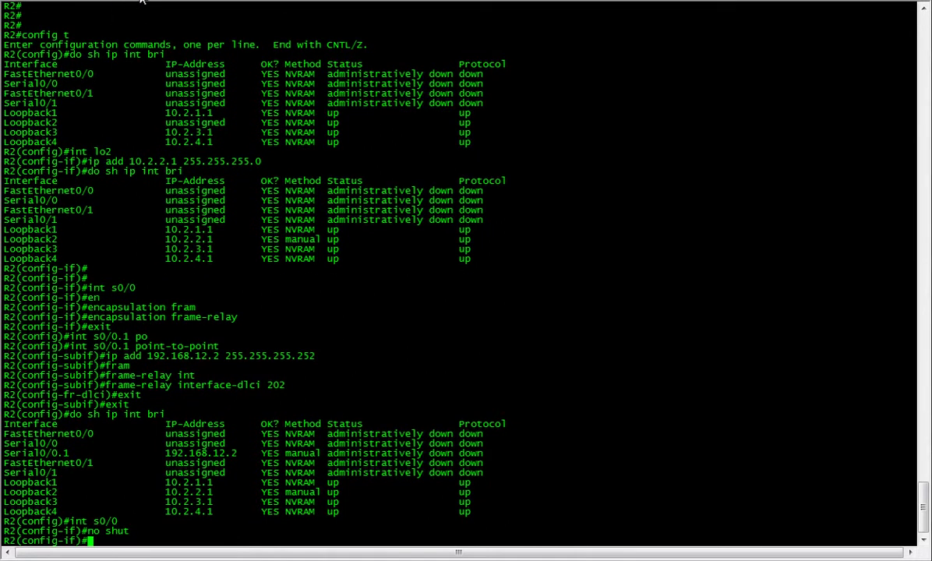
Enable R3's Serial0/0 with no shutdown, fixing a typo in the interface name
{"action": "left_click", "coordinate": [143, 3]}
{"action": "type", "text": "int s0/-0"}
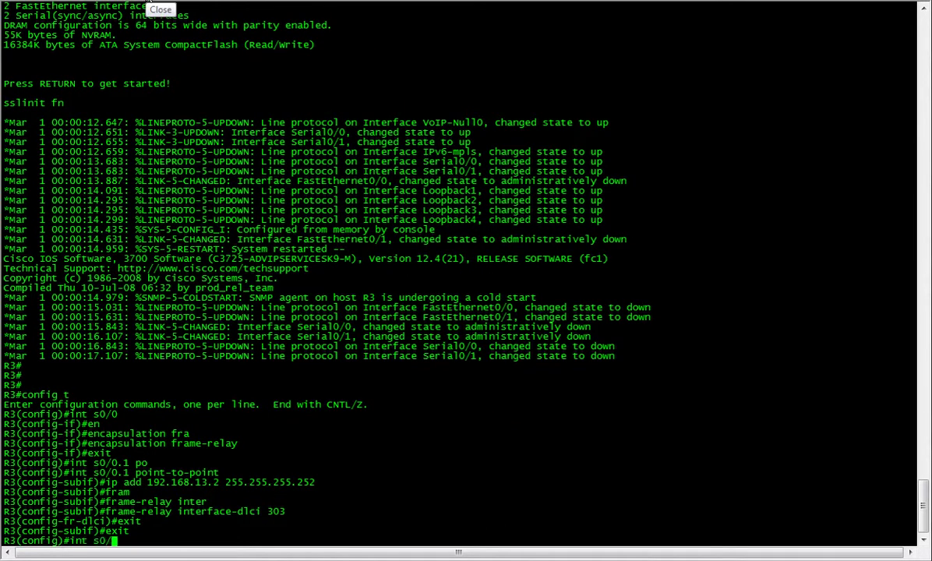
{"action": "key", "text": "BackSpace"}
{"action": "key", "text": "BackSpace"}
{"action": "key", "text": "BackSpace"}
{"action": "type", "text": "/0"}
{"action": "key", "text": "Return"}
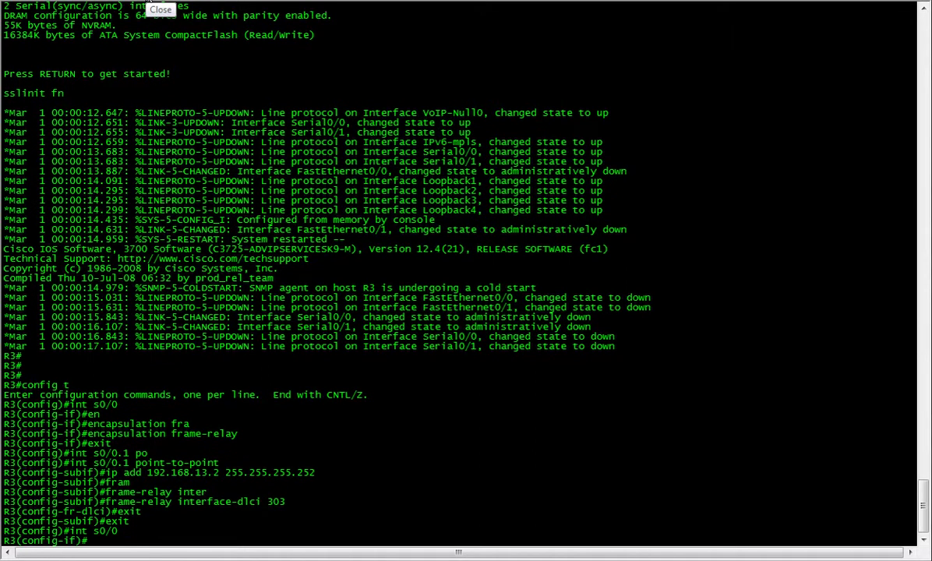
{"action": "type", "text": "no shut"}
{"action": "key", "text": "Return"}
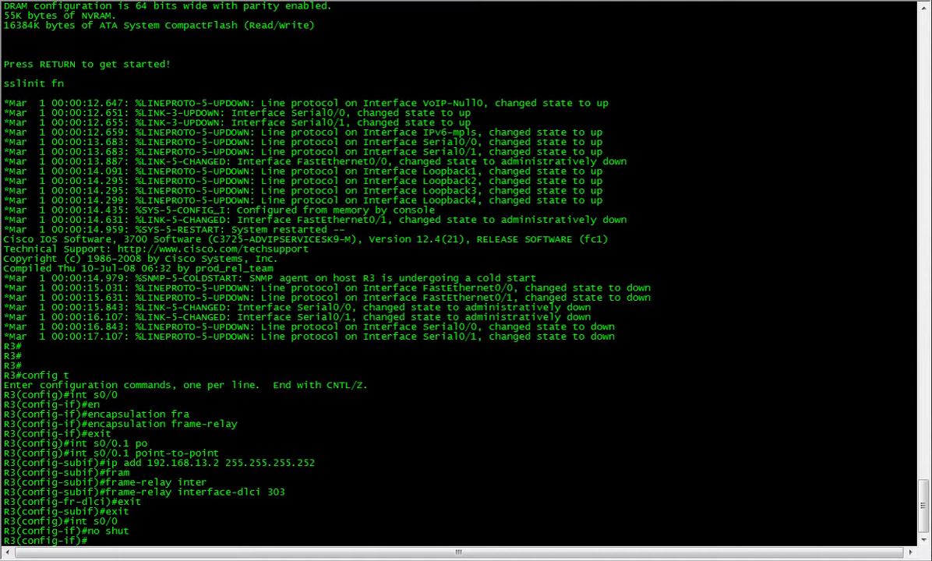
Check R1's interface summary with 'do sho ip int bri', noting Serial0/0.1 still down
{"action": "key", "text": "alt+Tab"}
{"action": "key", "text": "Return"}
{"action": "key", "text": "Return"}
{"action": "key", "text": "Return"}
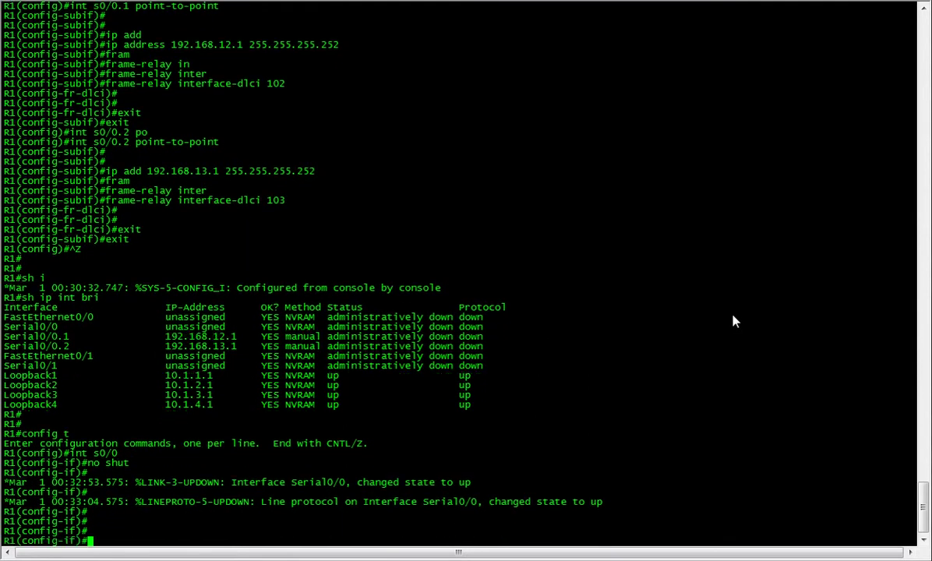
{"action": "type", "text": "ex"}
{"action": "type", "text": "do sho"}
{"action": "type", "text": " ip int bru"}
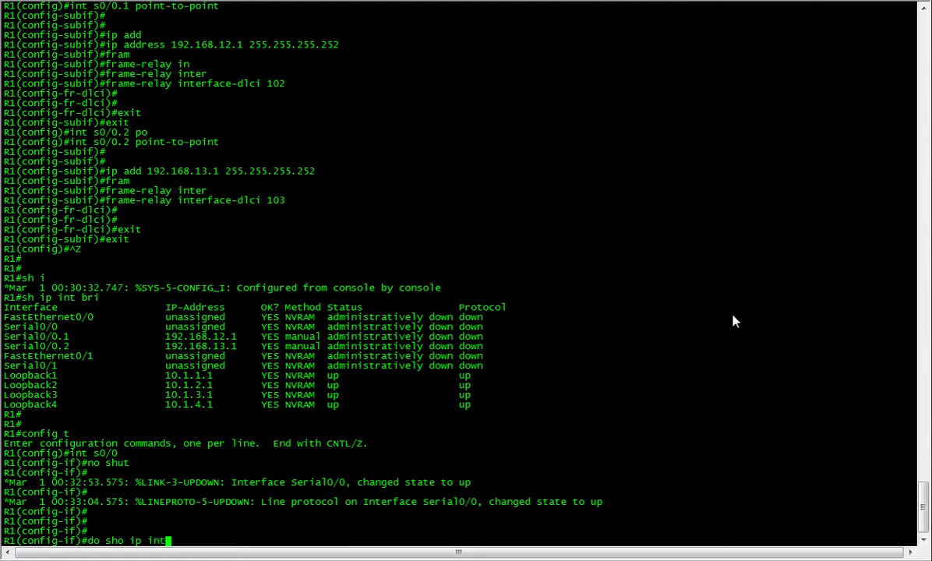
{"action": "key", "text": "Return"}
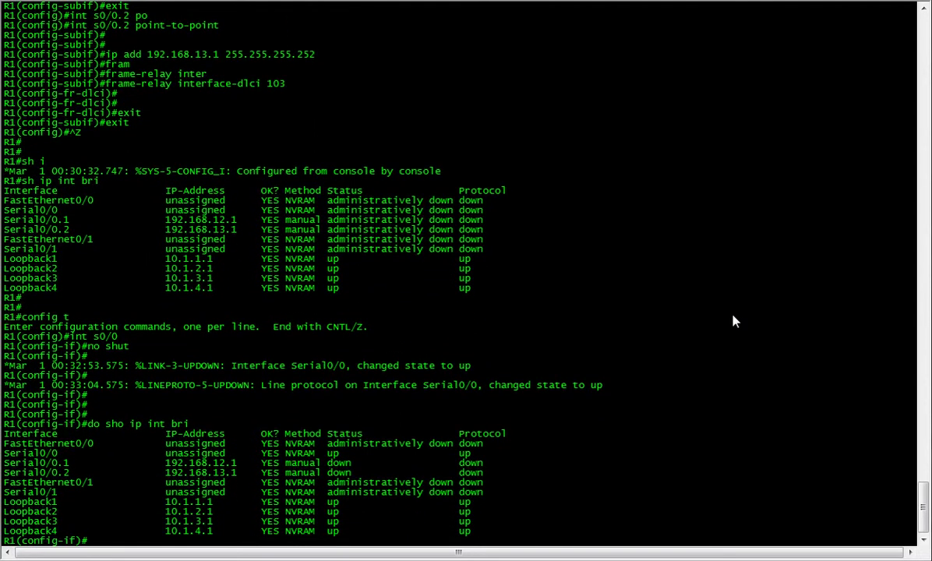
{"action": "double_click", "coordinate": [72, 463]}
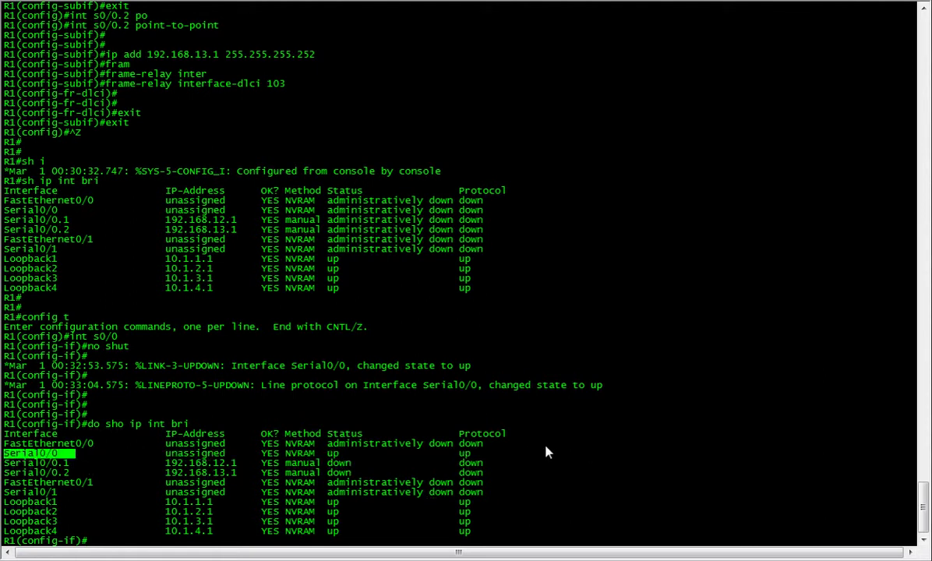
{"action": "left_click_drag", "start_coordinate": [524, 463], "coordinate": [156, 465]}
{"action": "left_click", "coordinate": [390, 463]}
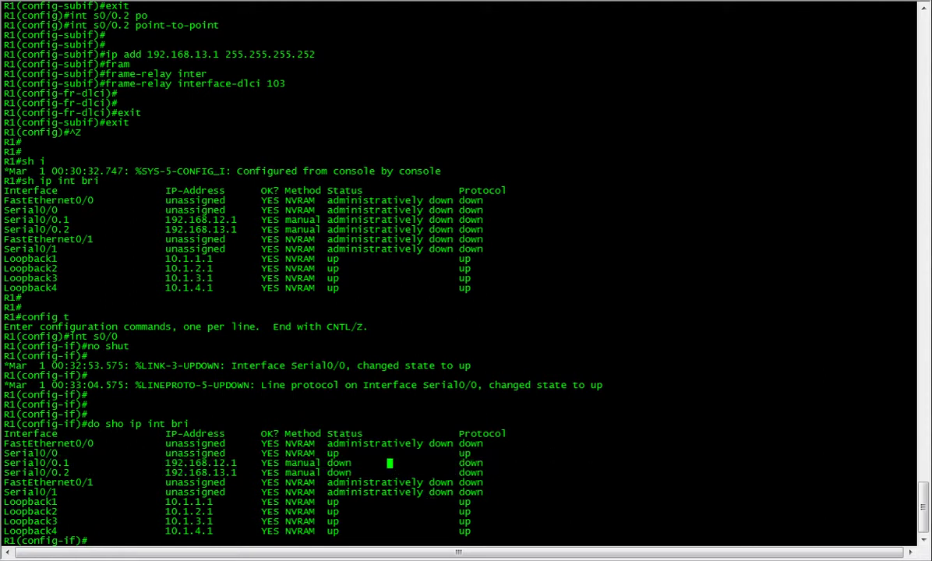
{"action": "key", "text": "Up"}
{"action": "key", "text": "Return"}
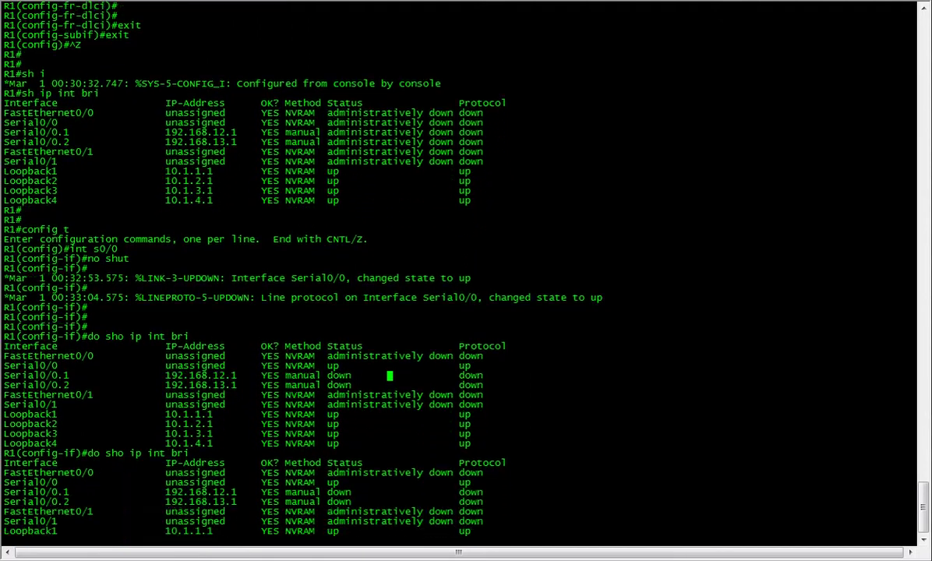
{"action": "key", "text": "Up"}
{"action": "key", "text": "Return"}
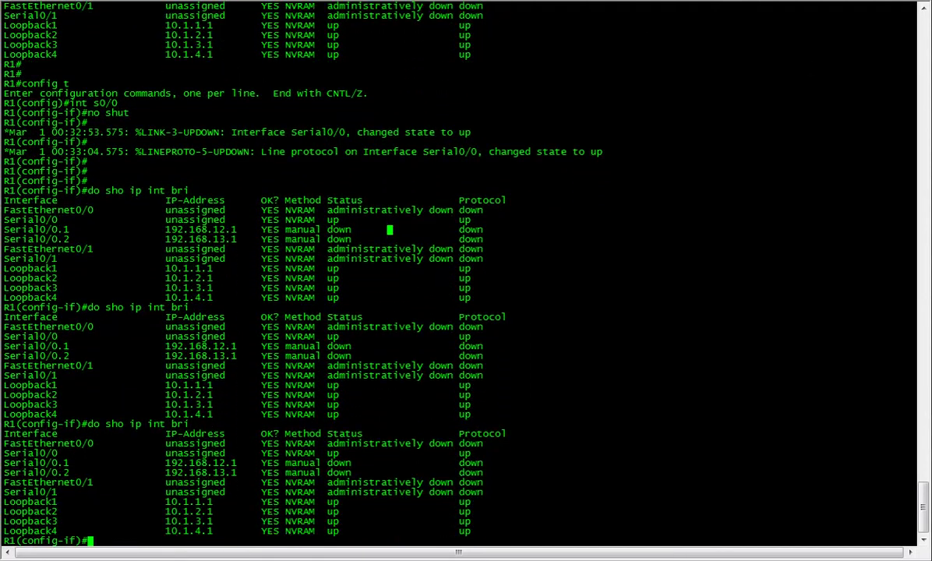
Check the interface status on R2 and R3 with 'do sh ip int bri'
{"action": "left_click", "coordinate": [105, 4]}
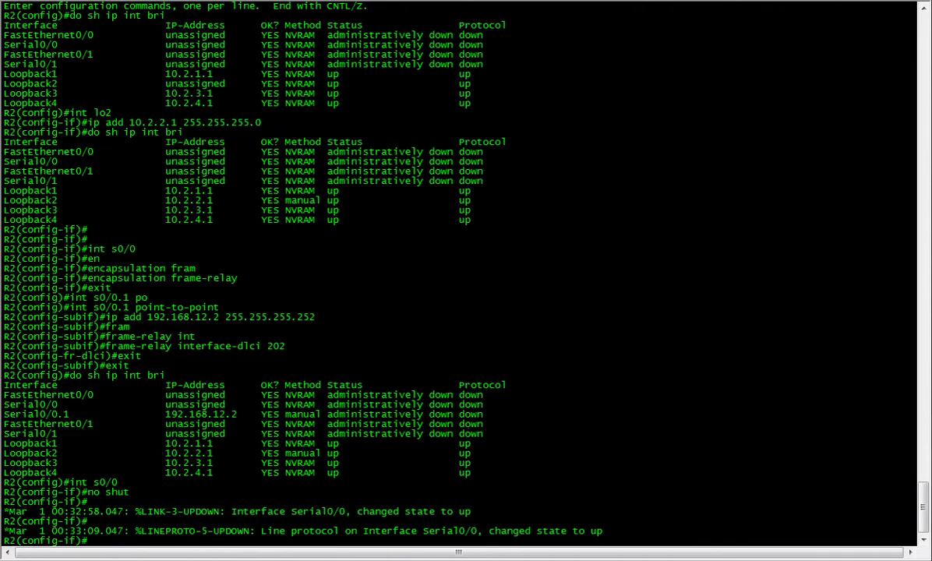
{"action": "key", "text": "Return"}
{"action": "key", "text": "Return"}
{"action": "key", "text": "Return"}
{"action": "key", "text": "Return"}
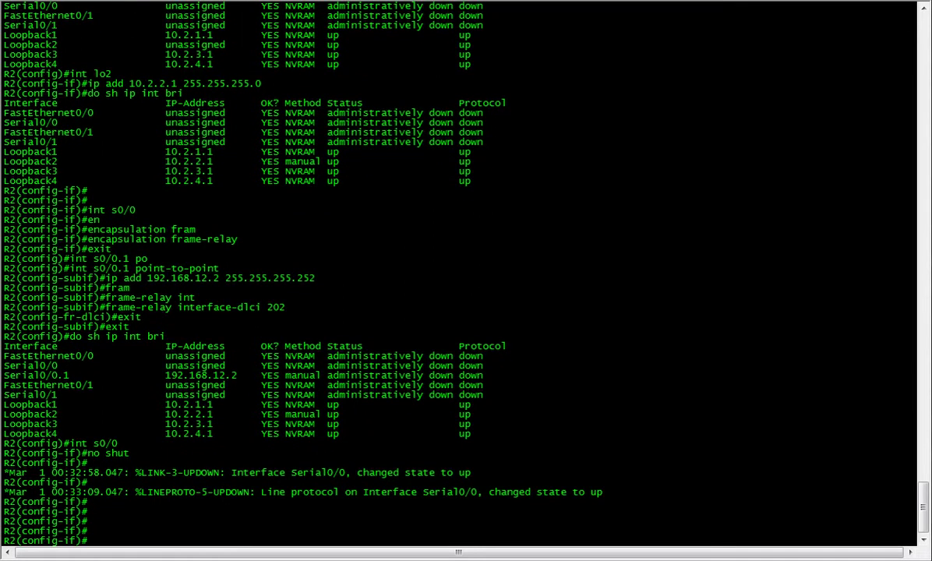
{"action": "type", "text": "do sh ip int bri"}
{"action": "key", "text": "Return"}
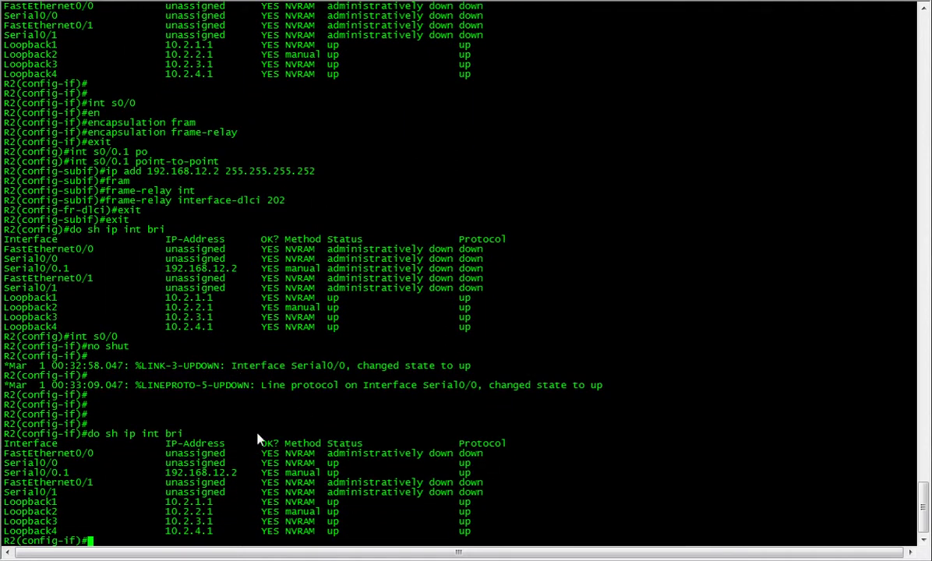
{"action": "left_click", "coordinate": [148, 3]}
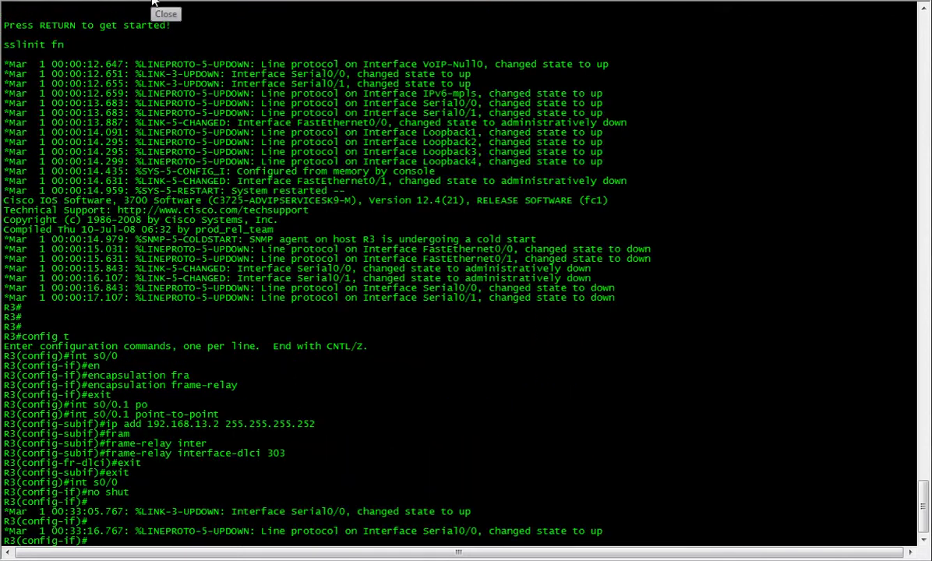
{"action": "type", "text": "do sh"}
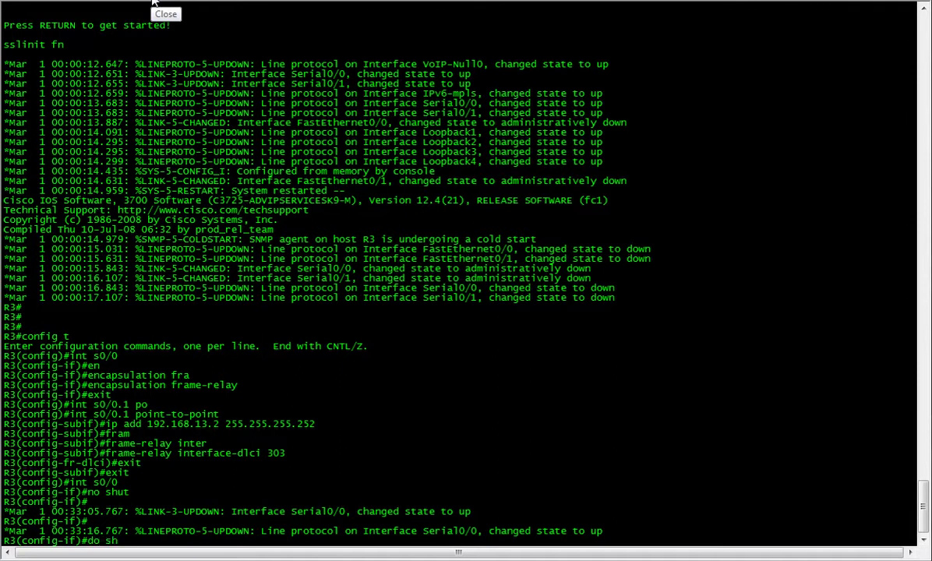
{"action": "type", "text": " ip int rbri"}
{"action": "key", "text": "Return"}
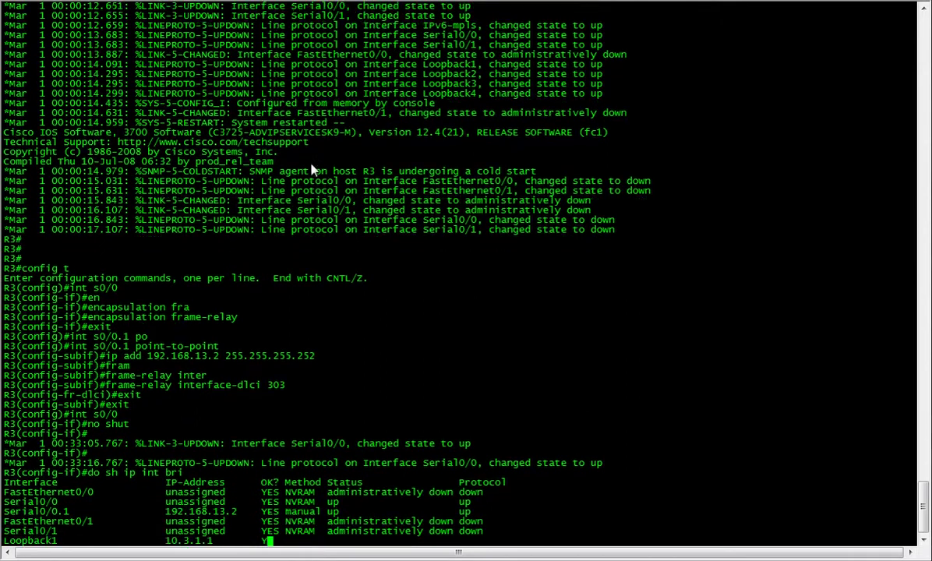
Rerun R1's status check, confirming Serial0/0.1 and Serial0/0.2 are up/up
{"action": "left_click", "coordinate": [67, 2]}
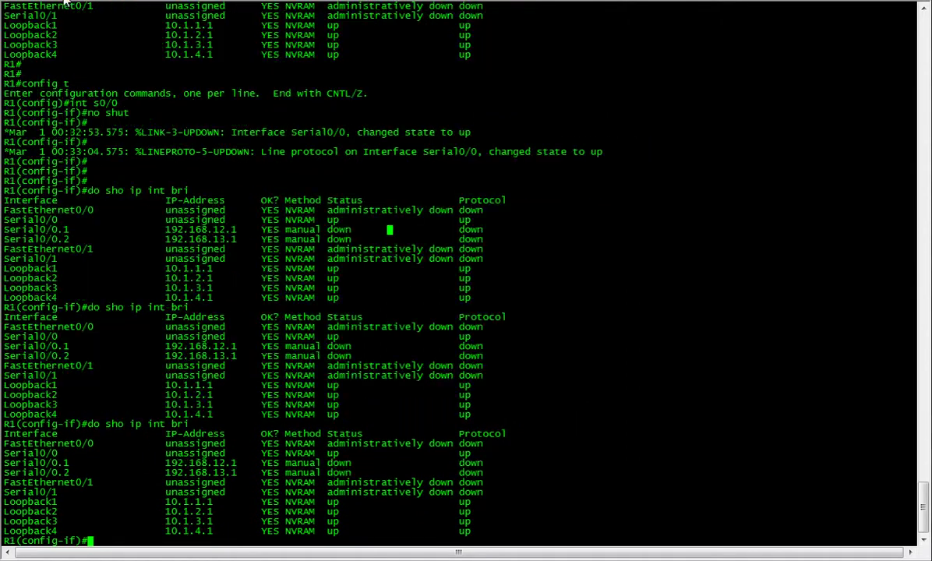
{"action": "key", "text": "Up"}
{"action": "key", "text": "Return"}
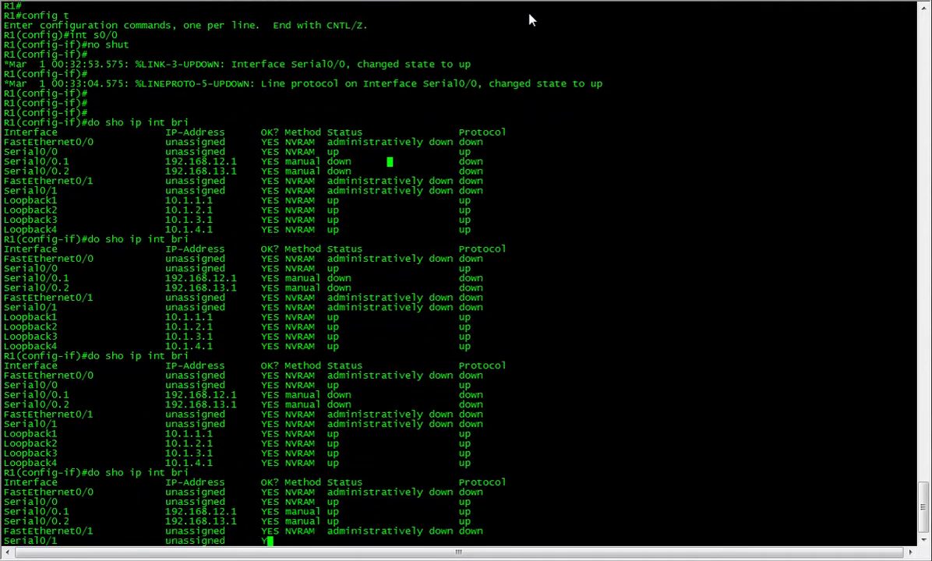
{"action": "left_click_drag", "start_coordinate": [117, 463], "coordinate": [773, 471]}
{"action": "left_click", "coordinate": [477, 327]}
Exit configuration mode on R1 and ping 192.168.12.2 and 192.168.13.2
{"action": "key", "text": "ctrl+z"}
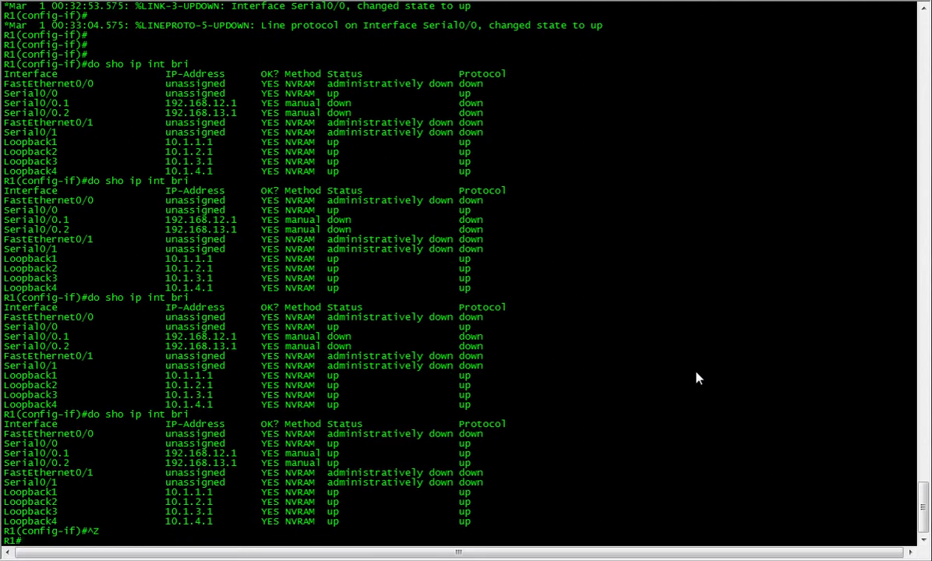
{"action": "key", "text": "Return"}
{"action": "key", "text": "Return"}
{"action": "key", "text": "Return"}
{"action": "type", "text": "ping"}
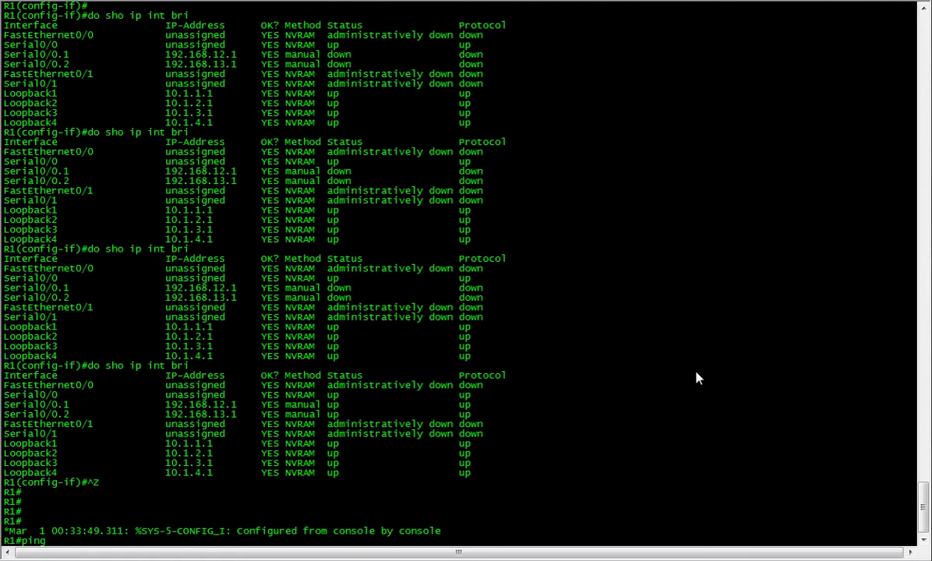
{"action": "type", "text": " 192.168.12.2"}
{"action": "key", "text": "Return"}
{"action": "key", "text": "Up"}
{"action": "key", "text": "Left"}
{"action": "key", "text": "Left"}
{"action": "key", "text": "BackSpace"}
{"action": "type", "text": "3"}
{"action": "key", "text": "Return"}
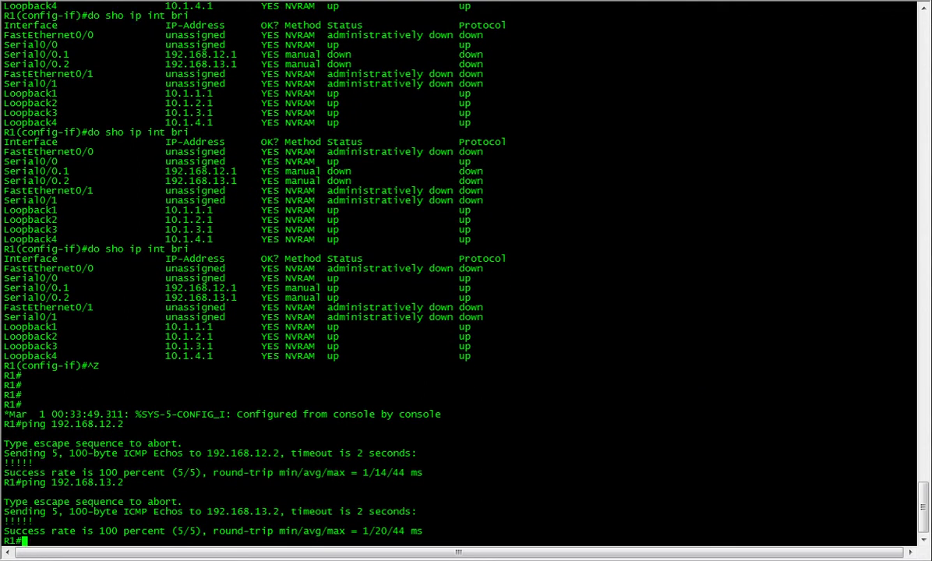
From R2, ping 192.168.12.1 successfully, then abort the failing ping to 192.168.13.2
{"action": "left_click", "coordinate": [109, 5]}
{"action": "key", "text": "Return"}
{"action": "key", "text": "Return"}
{"action": "key", "text": "Return"}
{"action": "key", "text": "ctrl+z"}
{"action": "key", "text": "Return"}
{"action": "key", "text": "Return"}
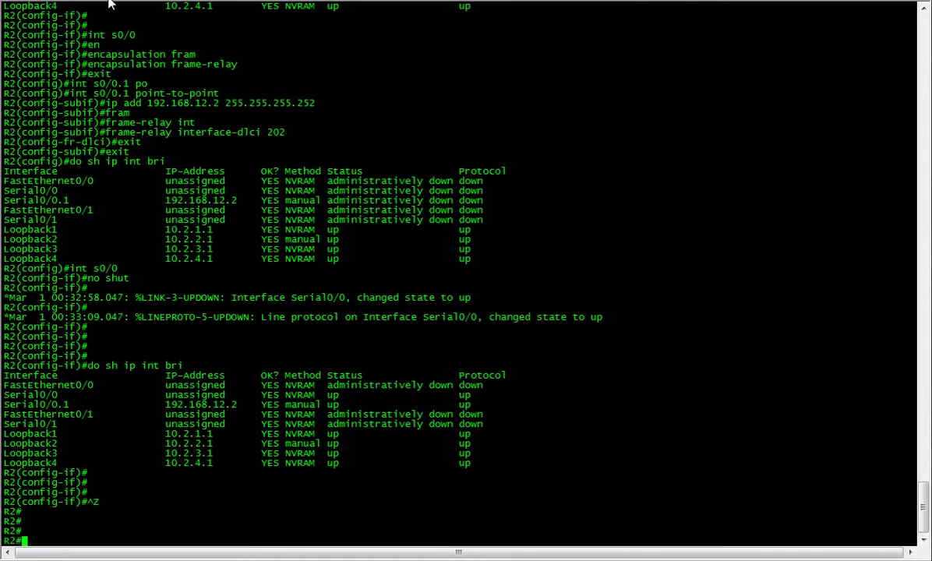
{"action": "type", "text": "ping 192."}
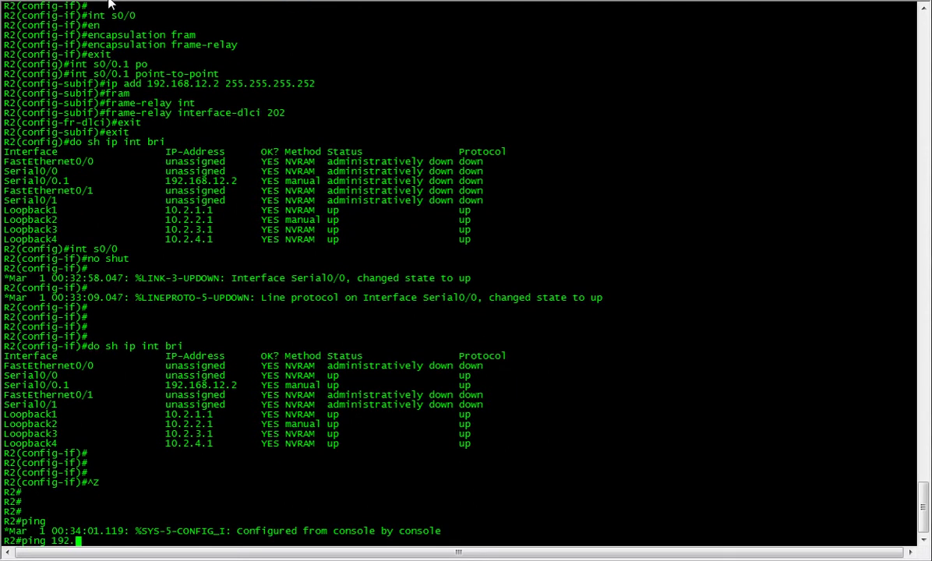
{"action": "type", "text": "168.12.168.12."}
{"action": "key", "text": "Return"}
{"action": "key", "text": "Up"}
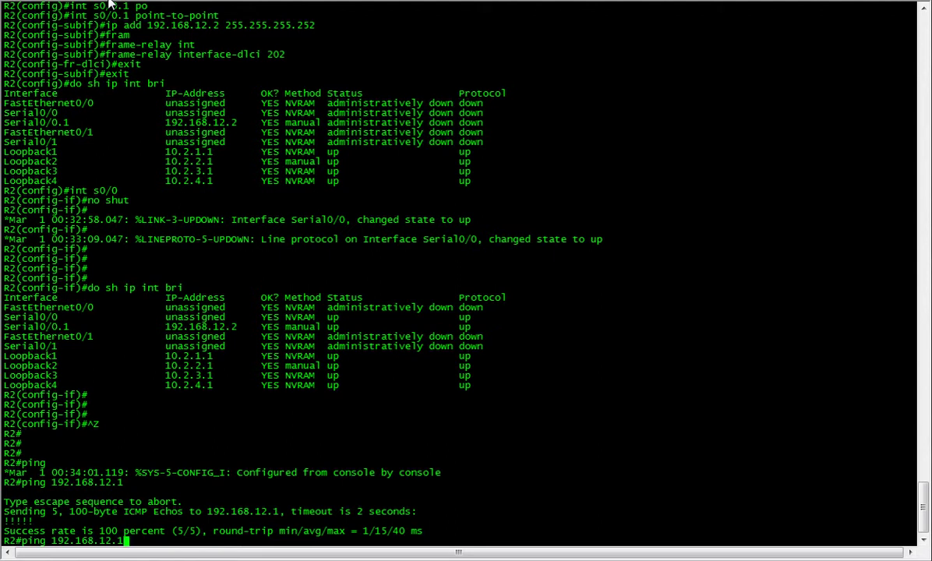
{"action": "key", "text": "Left"}
{"action": "type", "text": "."}
{"action": "key", "text": "Return"}
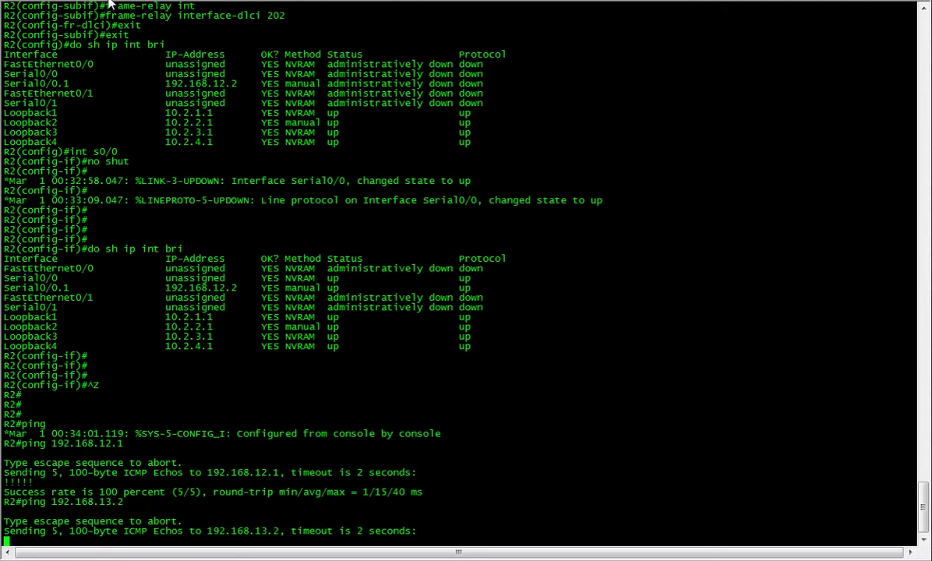
{"action": "key", "text": "ctrl+shift+6"}
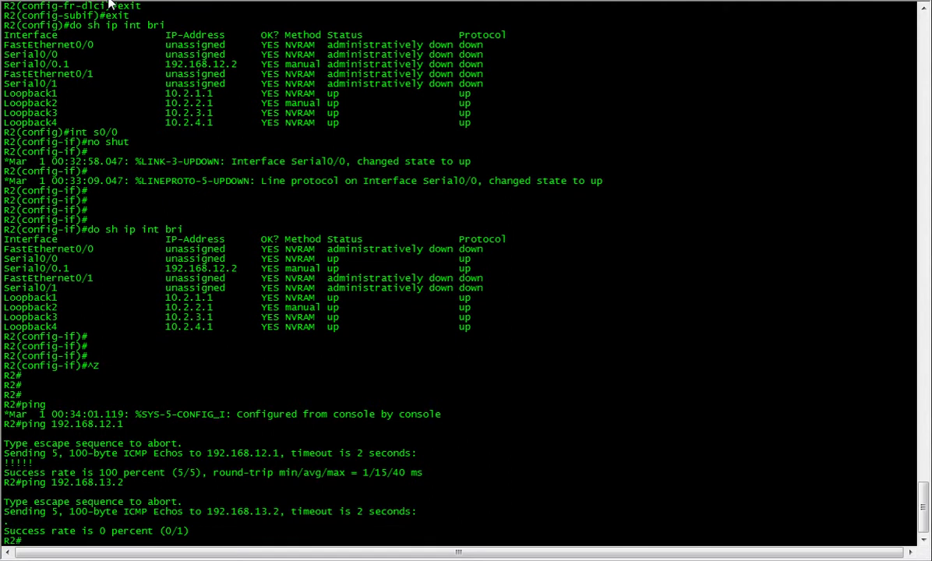
From R3, ping R1 at 192.168.13.1 with 100 percent success
{"action": "key", "text": "alt+Tab"}
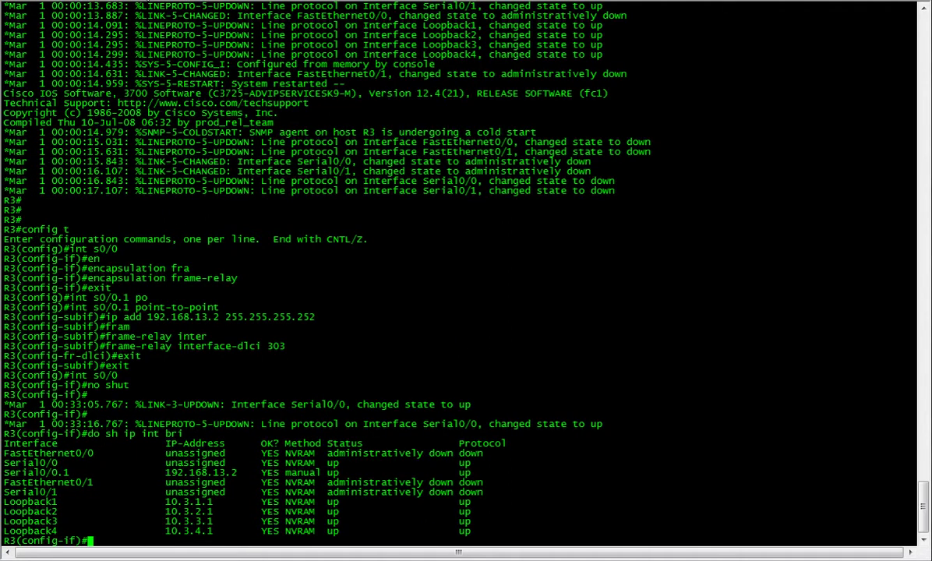
{"action": "key", "text": "Return"}
{"action": "key", "text": "Return"}
{"action": "key", "text": "ctrl+z"}
{"action": "key", "text": "Return"}
{"action": "key", "text": "Return"}
{"action": "key", "text": "Return"}
{"action": "type", "text": "ping 192"}
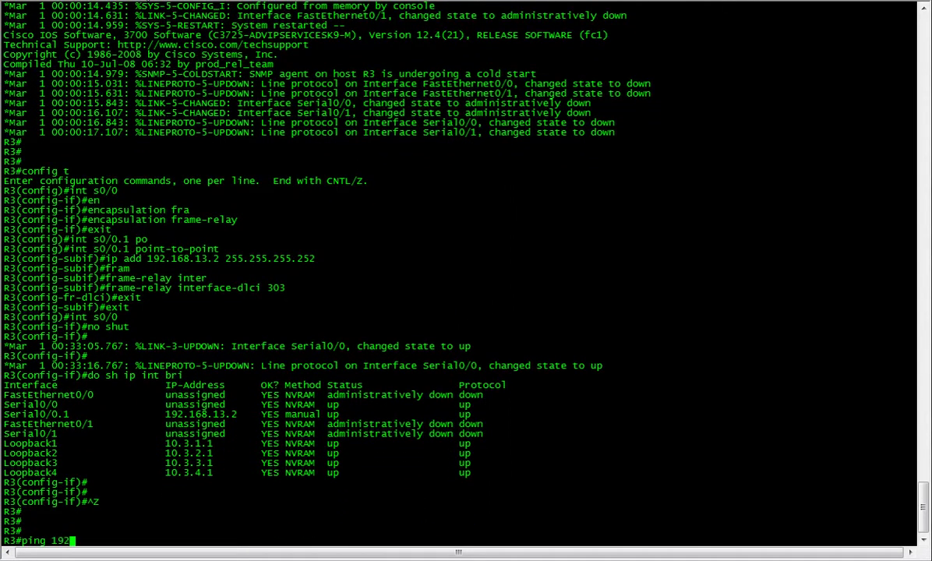
{"action": "type", "text": ".168.13.1"}
{"action": "key", "text": "Return"}
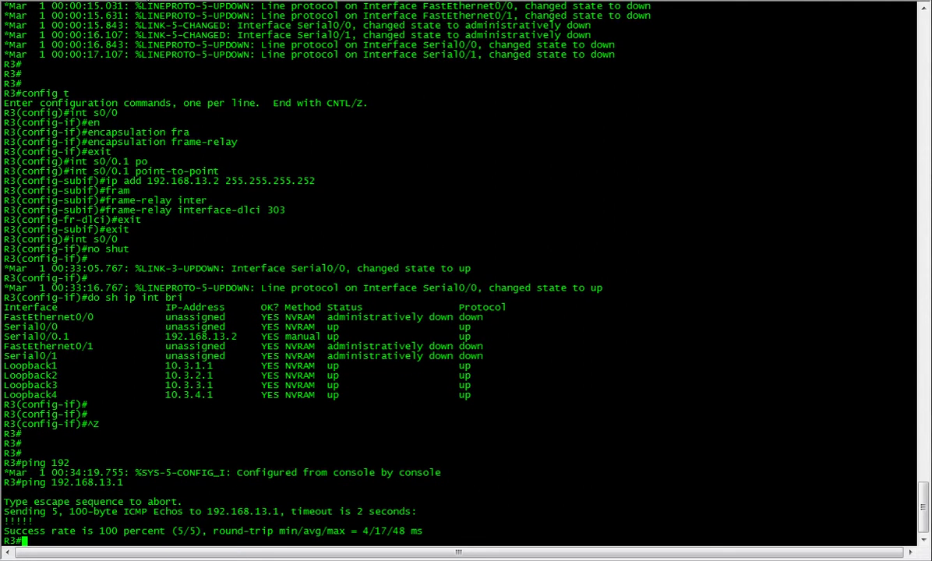
{"action": "key", "text": "Return"}
{"action": "key", "text": "Return"}
{"action": "key", "text": "Return"}
{"action": "key", "text": "Return"}
{"action": "key", "text": "Return"}
{"action": "key", "text": "Return"}
{"action": "key", "text": "Return"}
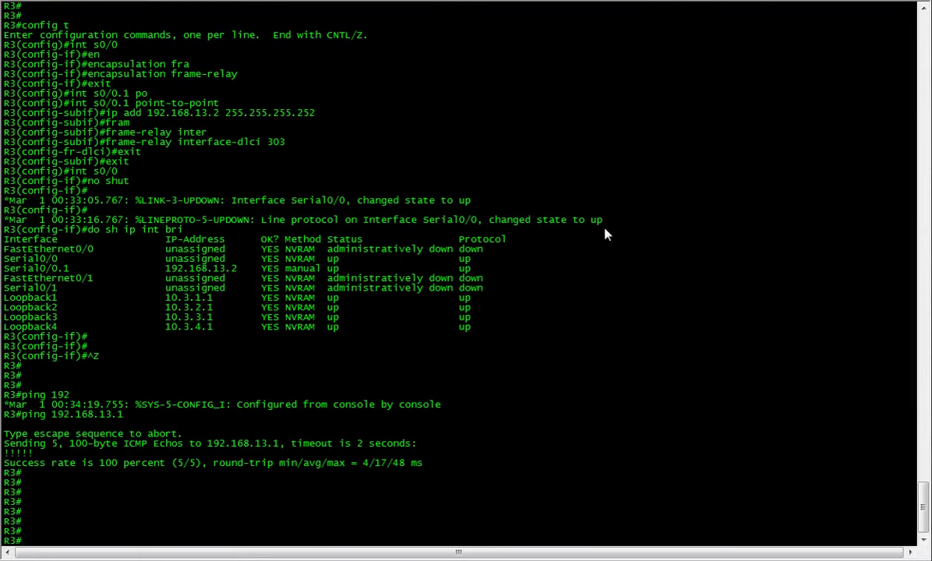
View the hub-and-spoke topology diagram, then bring R1's console with its ping results back
{"action": "left_click", "coordinate": [224, 460]}
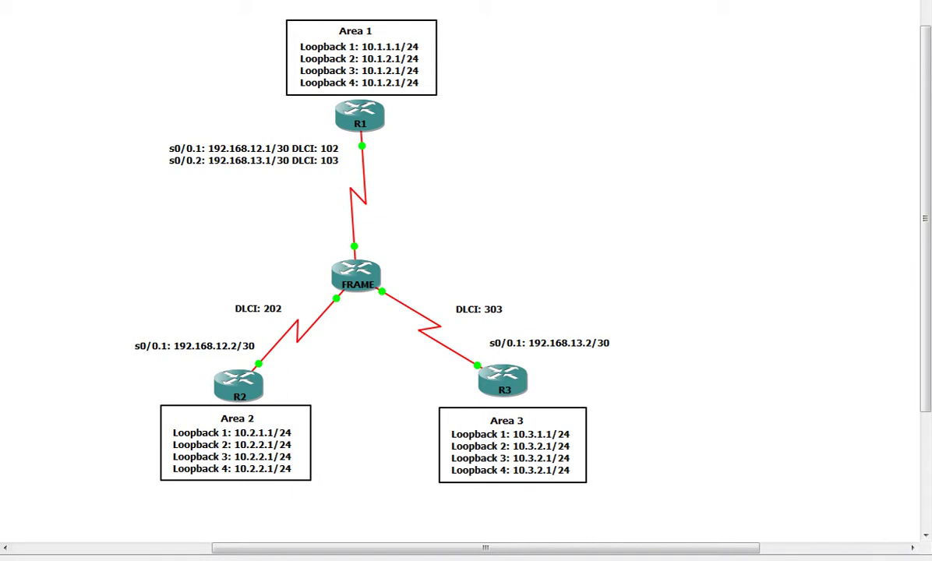
{"action": "mouse_move", "coordinate": [333, 560]}
{"action": "left_click", "coordinate": [567, 514]}
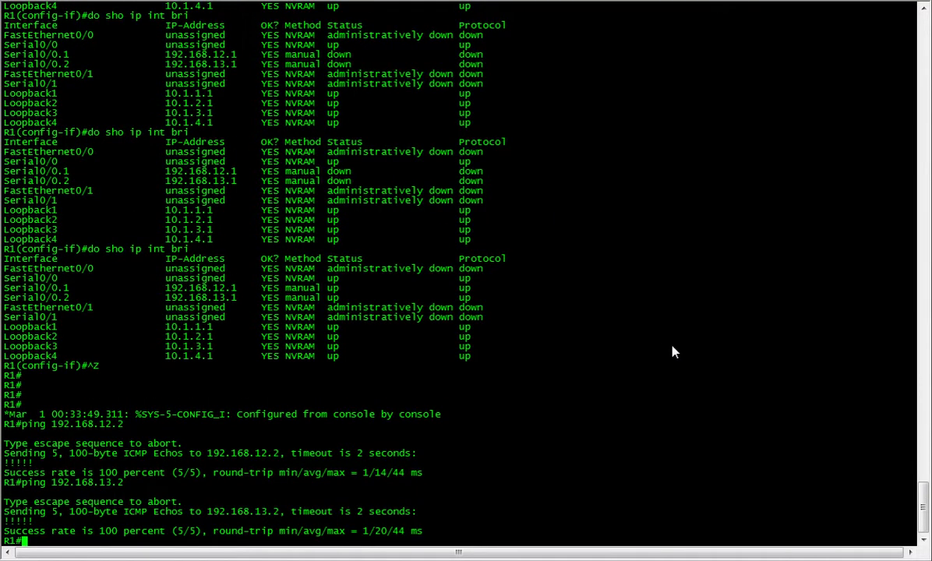
Start OSPF process 1 on R1 with router ID 1.1.1.1 and list its interfaces
{"action": "key", "text": "Return"}
{"action": "key", "text": "Return"}
{"action": "type", "text": "config t"}
{"action": "key", "text": "Return"}
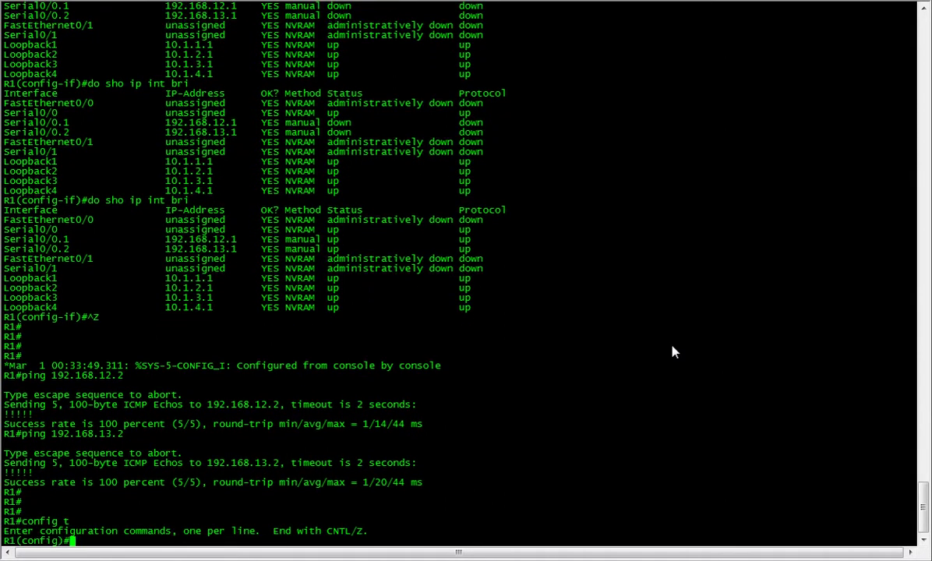
{"action": "type", "text": "router ospf 1"}
{"action": "key", "text": "Return"}
{"action": "type", "text": "router"}
{"action": "key", "text": "Tab"}
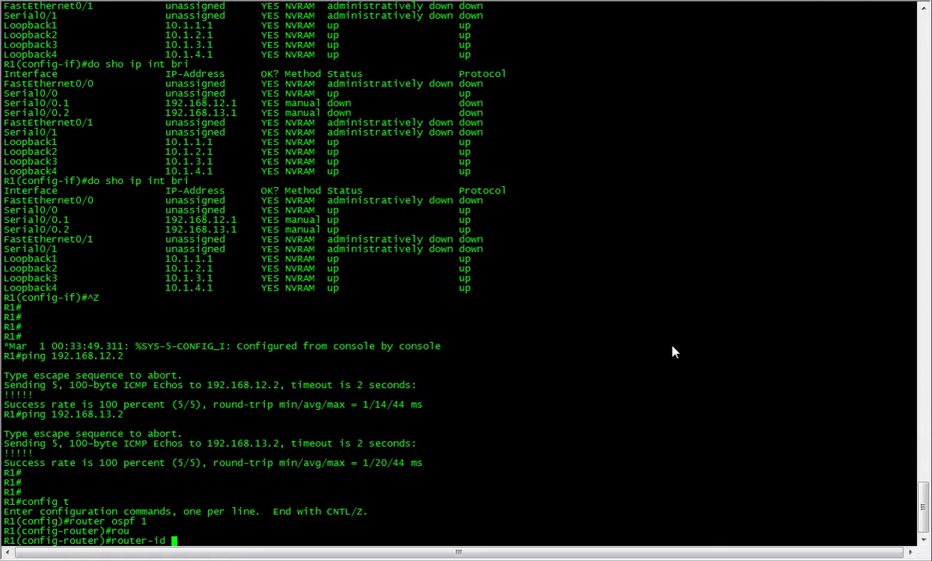
{"action": "type", "text": "1.1.1.1"}
{"action": "key", "text": "Return"}
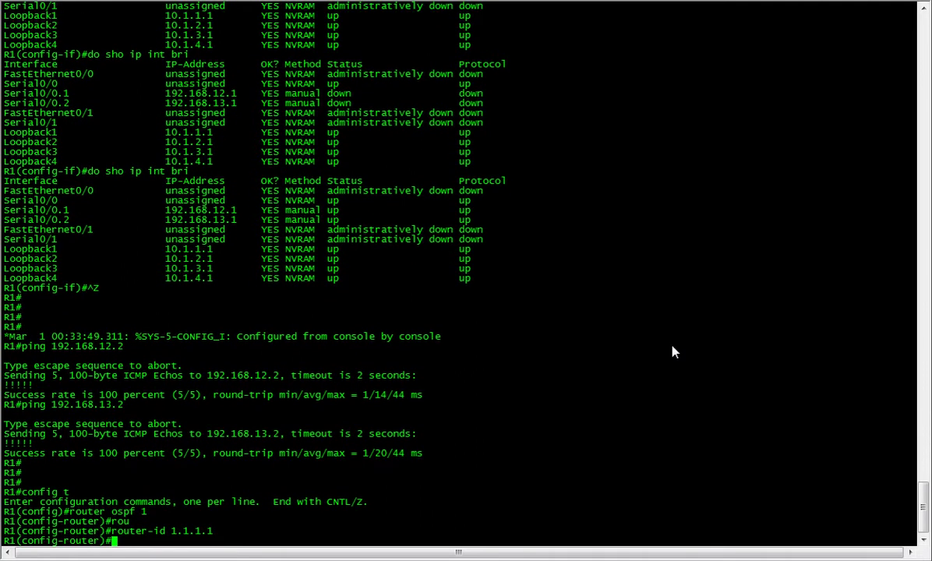
{"action": "type", "text": "do sh ip int bri"}
{"action": "key", "text": "Return"}
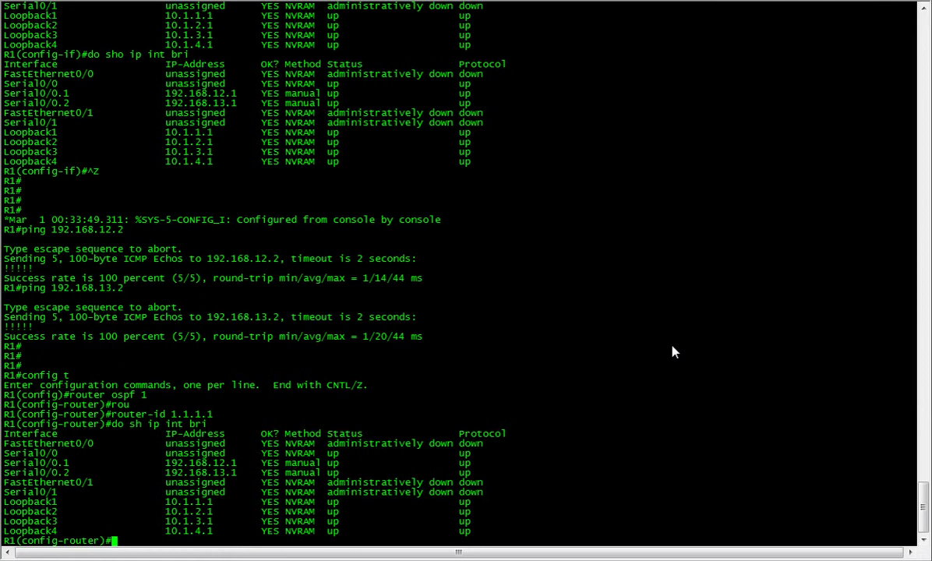
Advertise 192.168.12.0 and 192.168.13.0 (0.0.0.3) in area 0 and 10.1.0.0 0.0.255.255 in area 1
{"action": "type", "text": "net 192.168"}
{"action": "key", "text": "BackSpace"}
{"action": "key", "text": "BackSpace"}
{"action": "type", "text": "68.12.0 0.0.0."}
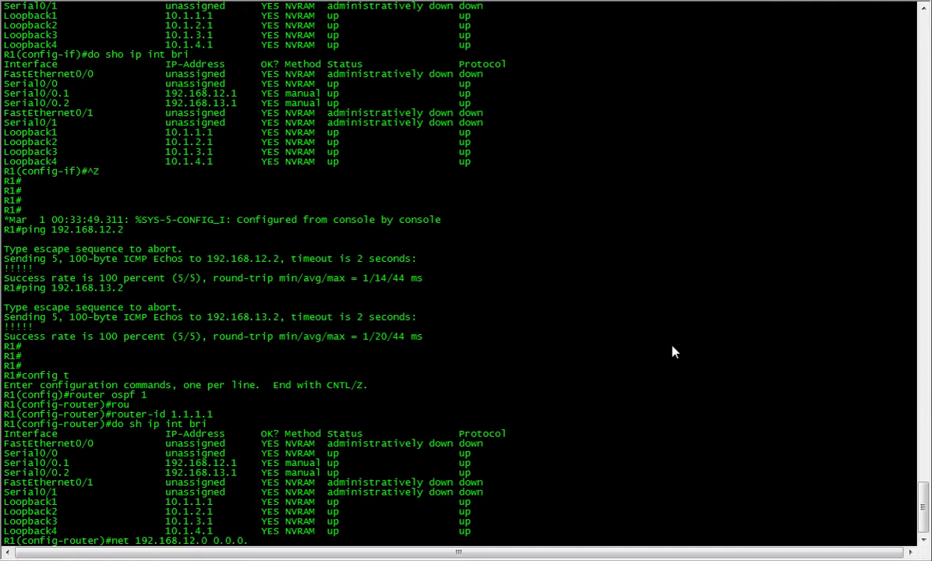
{"action": "type", "text": "3 area 0"}
{"action": "key", "text": "Return"}
{"action": "key", "text": "Up"}
{"action": "key", "text": "Left"}
{"action": "key", "text": "Left"}
{"action": "key", "text": "Left"}
{"action": "key", "text": "Left"}
{"action": "key", "text": "Left"}
{"action": "key", "text": "Left"}
{"action": "key", "text": "Left"}
{"action": "key", "text": "Left"}
{"action": "key", "text": "Left"}
{"action": "key", "text": "Left"}
{"action": "key", "text": "Left"}
{"action": "key", "text": "Left"}
{"action": "key", "text": "Left"}
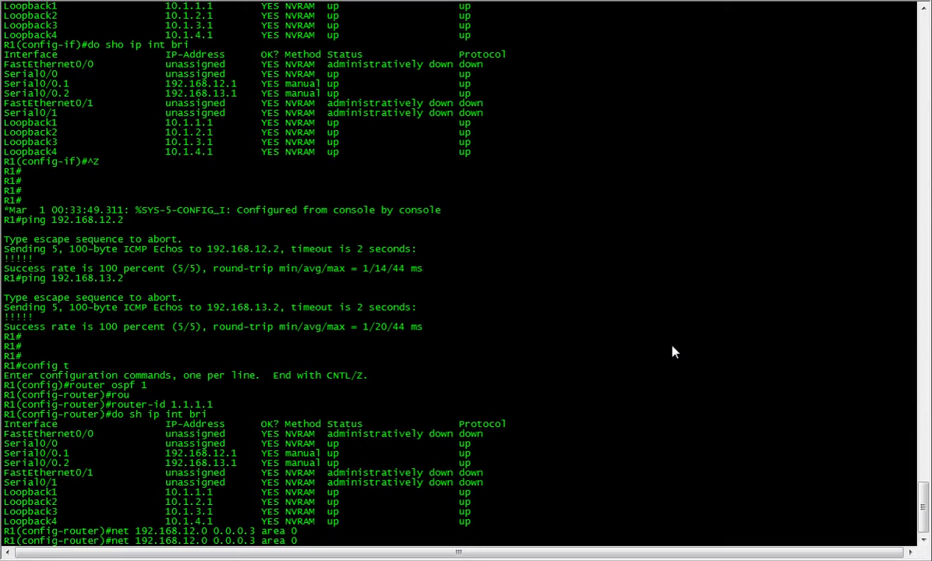
{"action": "key", "text": "BackSpace"}
{"action": "type", "text": "3"}
{"action": "key", "text": "Return"}
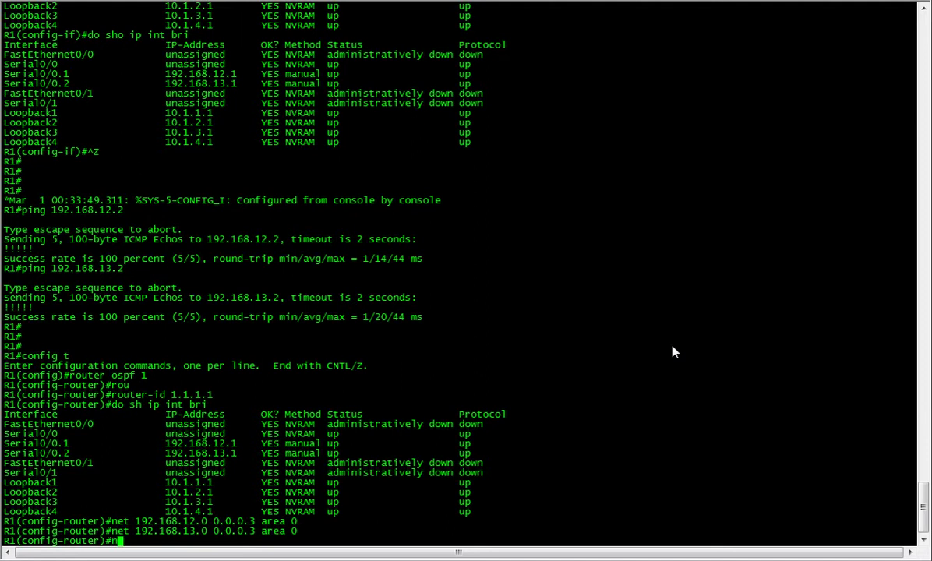
{"action": "type", "text": "10.1.0.0 0.0.255.255 a"}
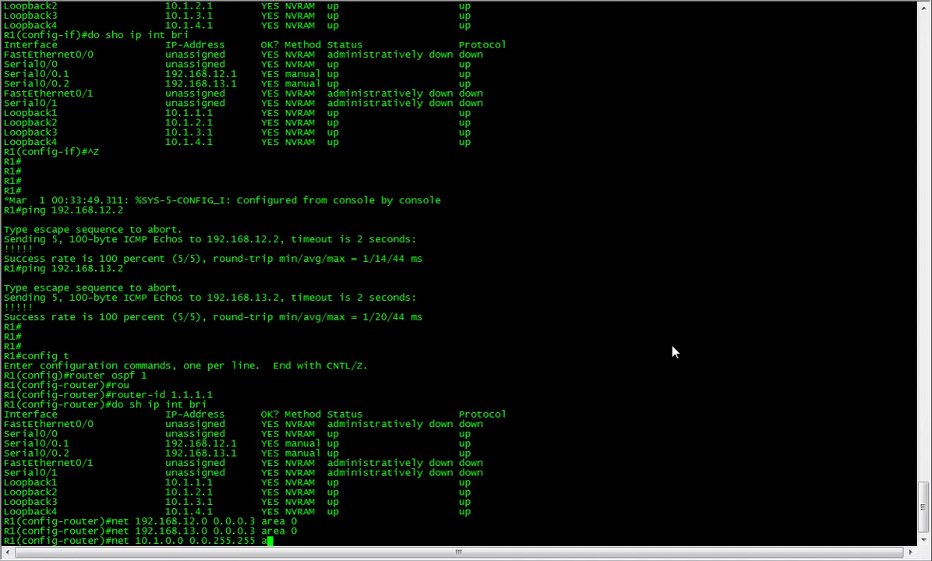
{"action": "type", "text": "rea 1"}
{"action": "key", "text": "Return"}
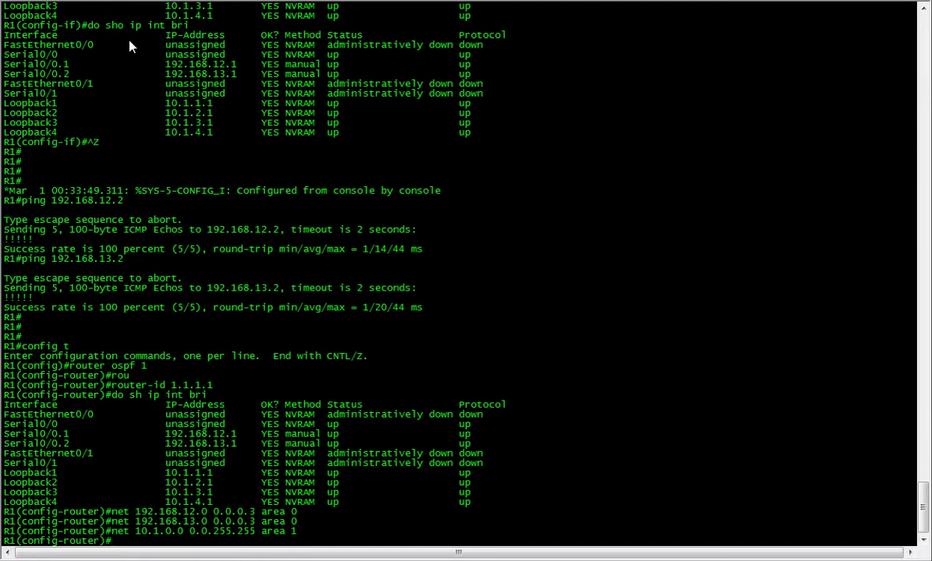
On R2, start OSPF process 1 with router ID 2.2.2.2
{"action": "left_click", "coordinate": [107, 3]}
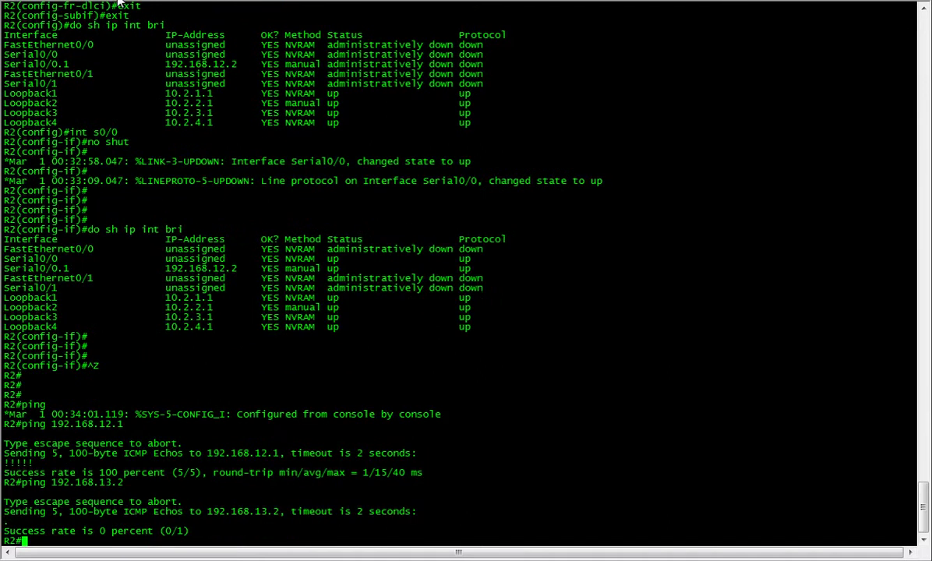
{"action": "key", "text": "Return"}
{"action": "key", "text": "Return"}
{"action": "key", "text": "Return"}
{"action": "type", "text": "config t"}
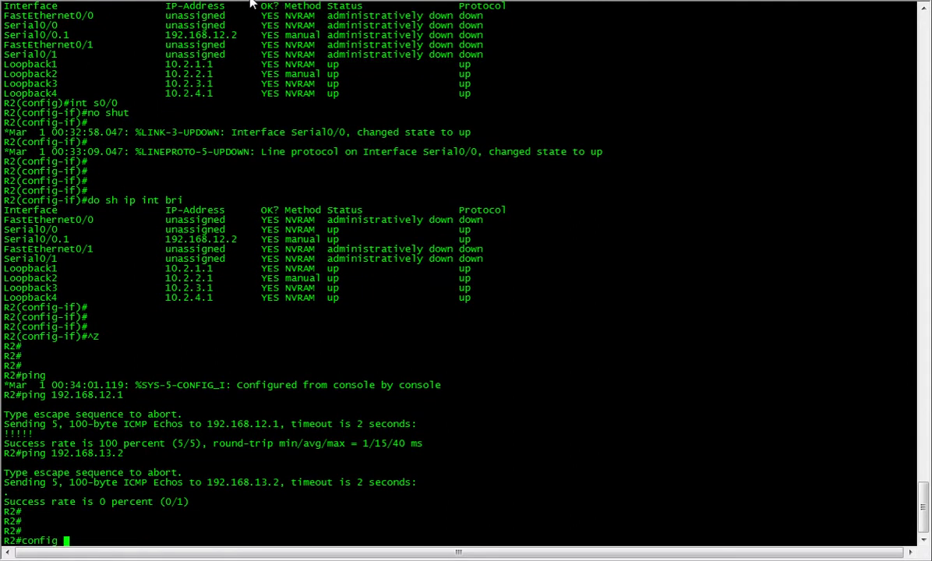
{"action": "key", "text": "Return"}
{"action": "type", "text": "router ospf 1"}
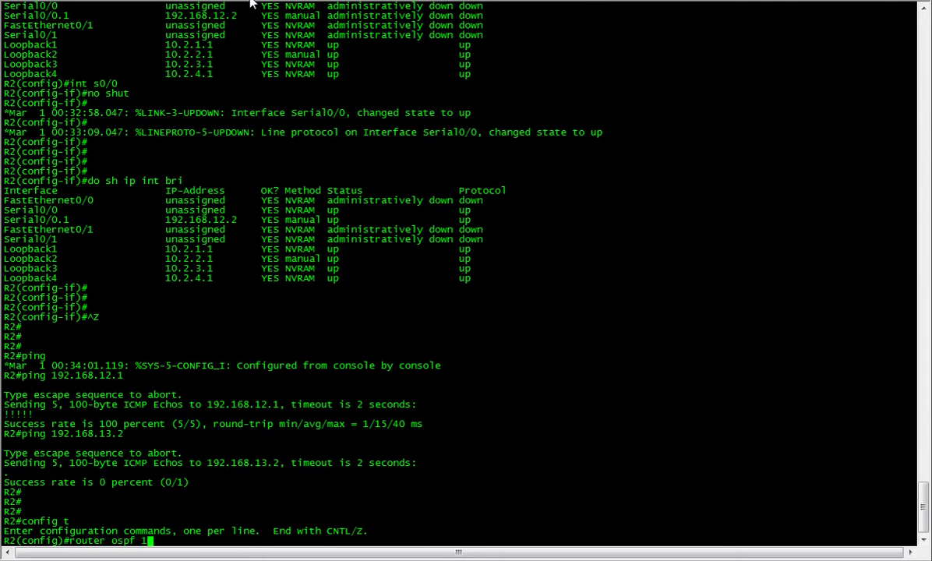
{"action": "key", "text": "Return"}
{"action": "type", "text": "router)#router"}
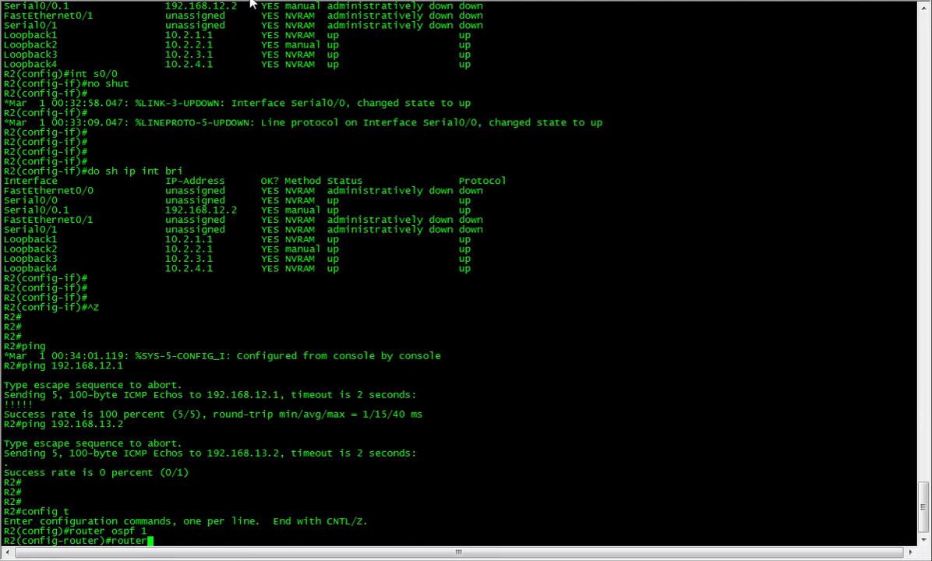
{"action": "key", "text": "Return"}
{"action": "type", "text": "router-id 2.2.2.2"}
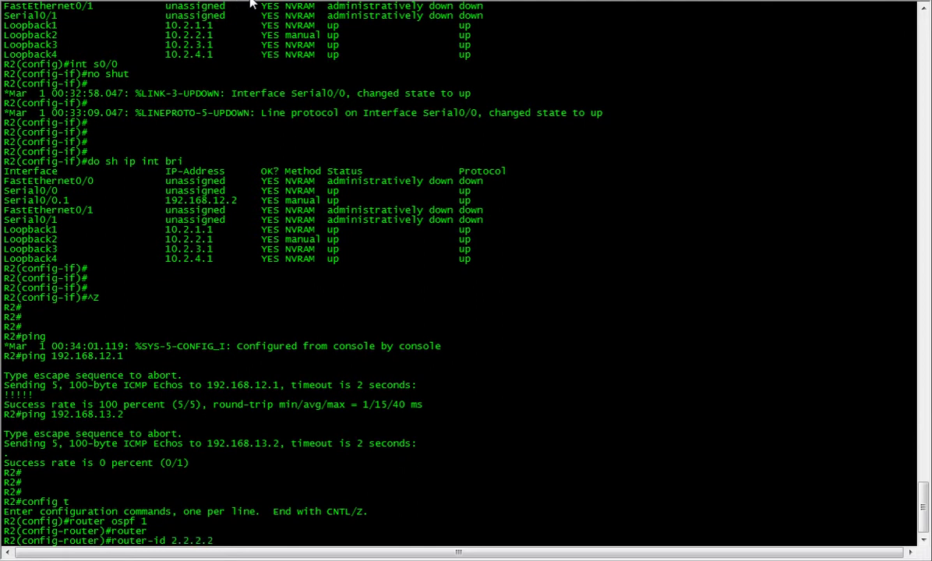
{"action": "key", "text": "Return"}
Check R2's interfaces, then add 192.168.12.0 0.0.0.3 to area 0 and 10.2.0.0 0.0.255.255 to area 2
{"action": "type", "text": "do sh ip int rbi"}
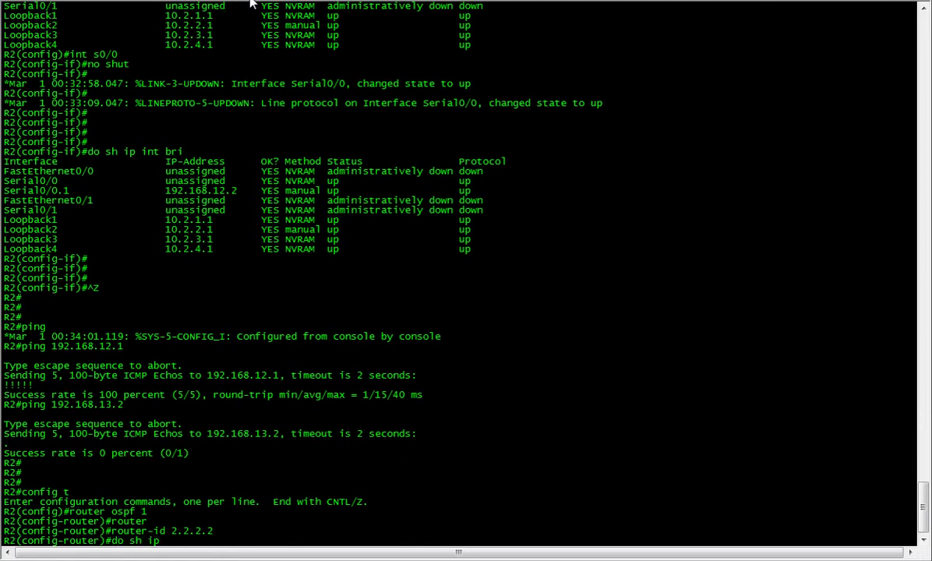
{"action": "key", "text": "BackSpace"}
{"action": "key", "text": "BackSpace"}
{"action": "key", "text": "BackSpace"}
{"action": "type", "text": "bri"}
{"action": "key", "text": "Return"}
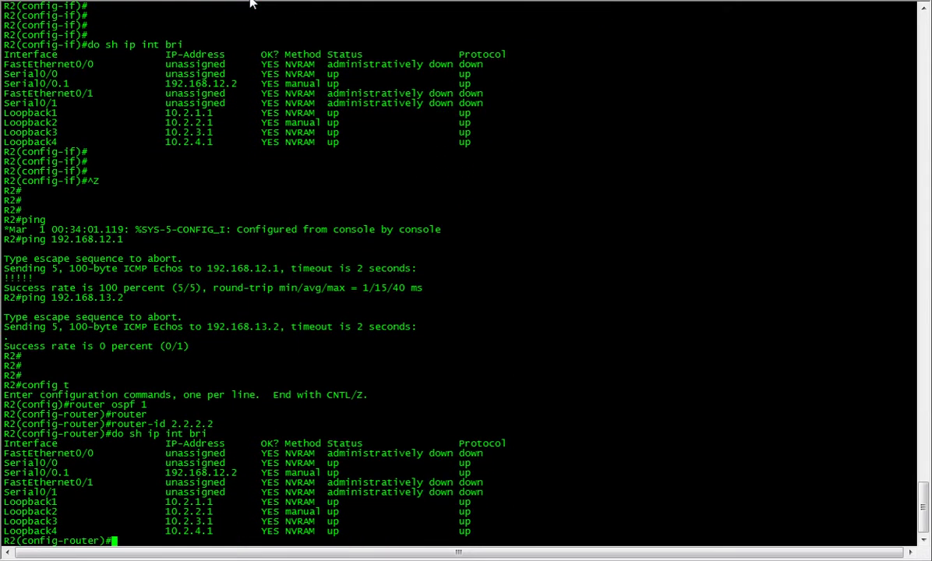
{"action": "type", "text": "net 192.168.12."}
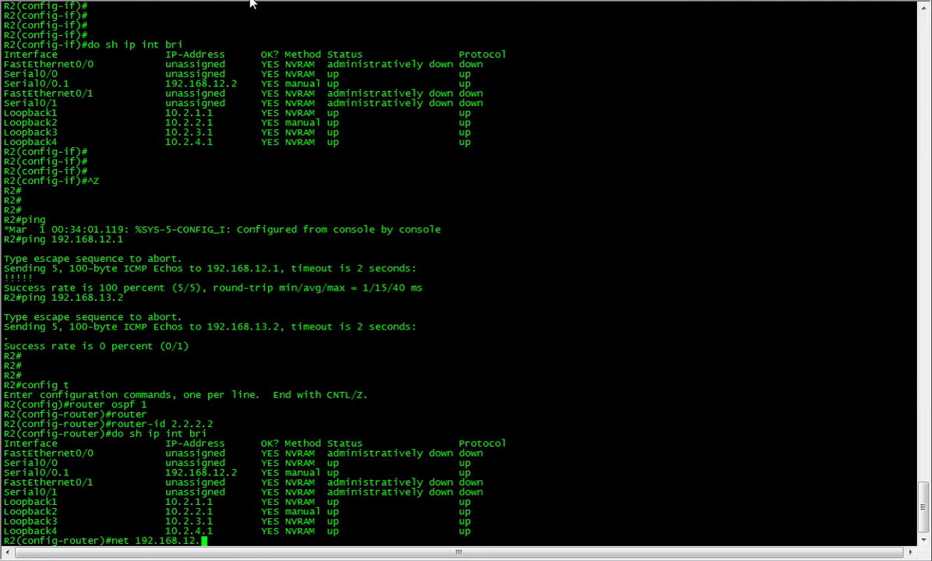
{"action": "type", "text": "0 0.0.0.3 area 0"}
{"action": "key", "text": "Return"}
{"action": "type", "text": "net 10.2.0"}
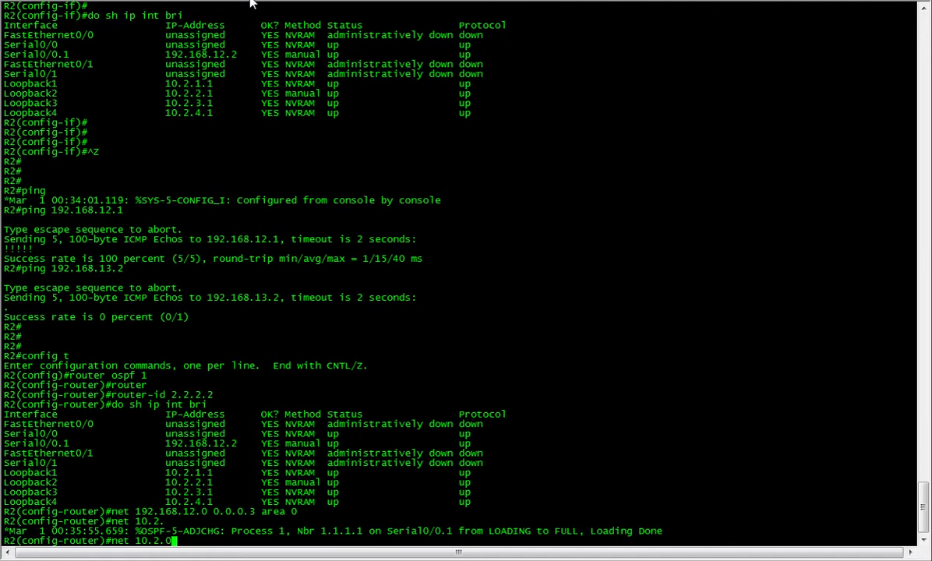
{"action": "type", "text": ".0 0.0.255.255 area 2"}
{"action": "key", "text": "Return"}
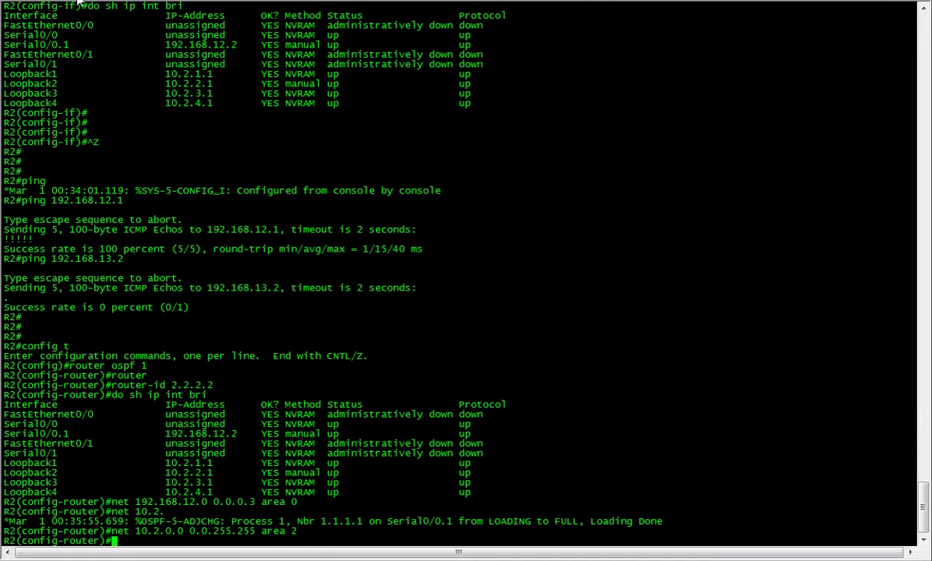
{"action": "left_click", "coordinate": [133, 2]}
On R3, start OSPF process 1 with router ID 3.3.3.3
{"action": "type", "text": "config t"}
{"action": "key", "text": "Return"}
{"action": "type", "text": "router ospf"}
{"action": "key", "text": "BackSpace"}
{"action": "key", "text": "BackSpace"}
{"action": "key", "text": "BackSpace"}
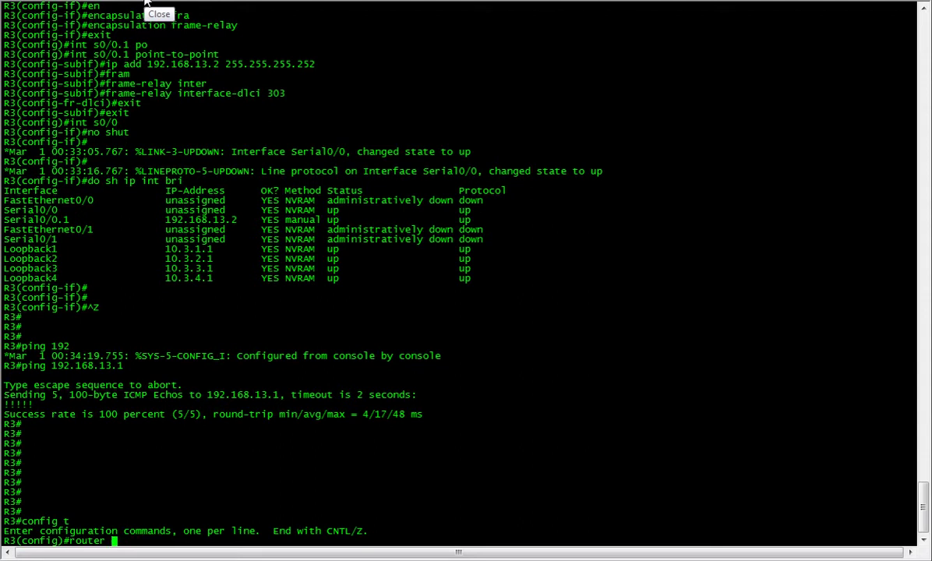
{"action": "type", "text": "spf "}
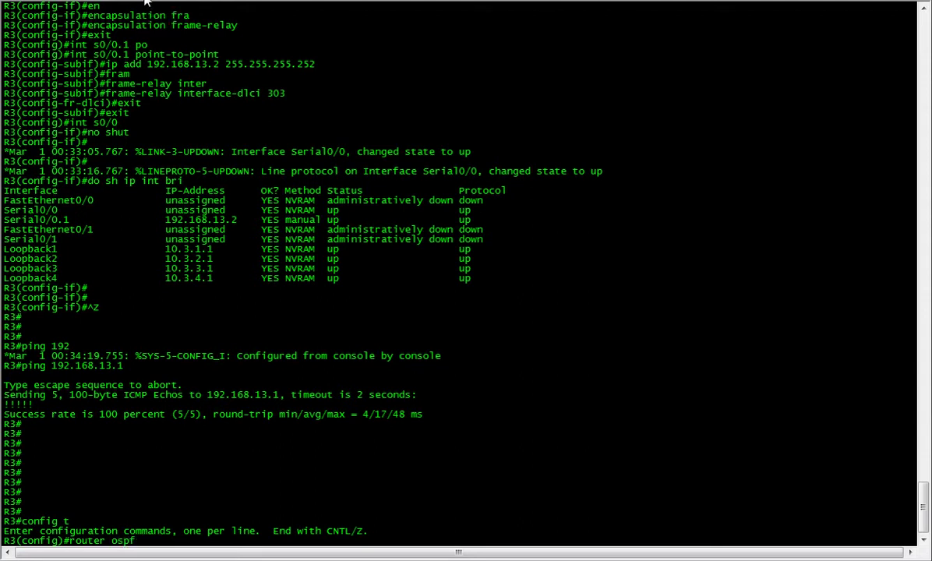
{"action": "type", "text": "1"}
{"action": "key", "text": "Return"}
{"action": "type", "text": "router)#r"}
{"action": "key", "text": "Tab"}
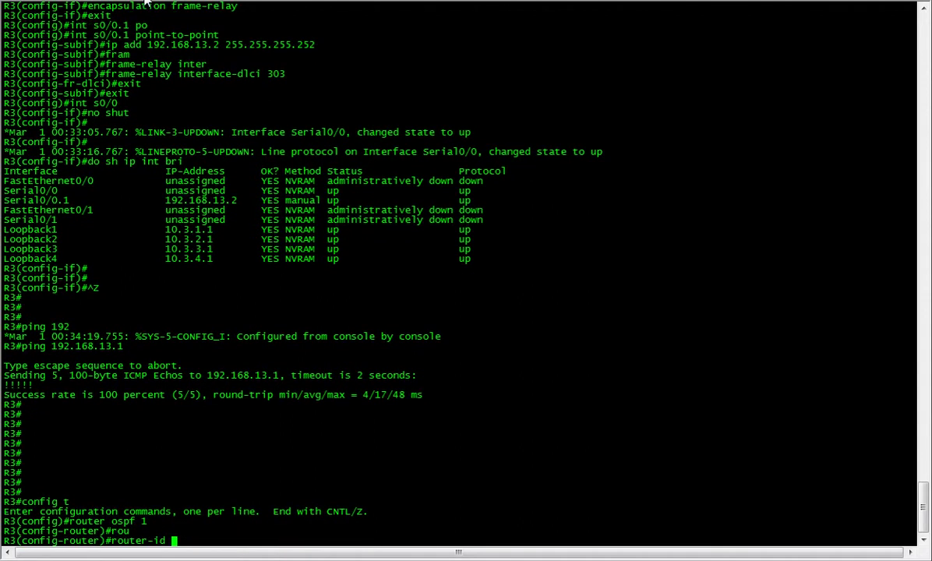
{"action": "type", "text": "3.3.3.3"}
{"action": "key", "text": "Return"}
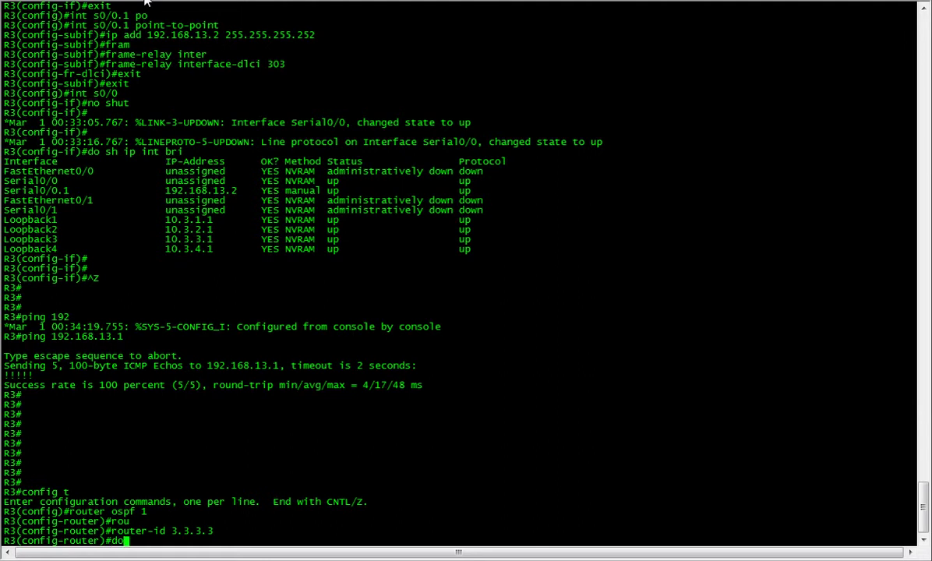
Add 192.168.13.0 to area 0 and the 10.3.0.0 0.0.255.255 loopbacks to area 3
{"action": "type", "text": "net 192.168.13.0 0.0"}
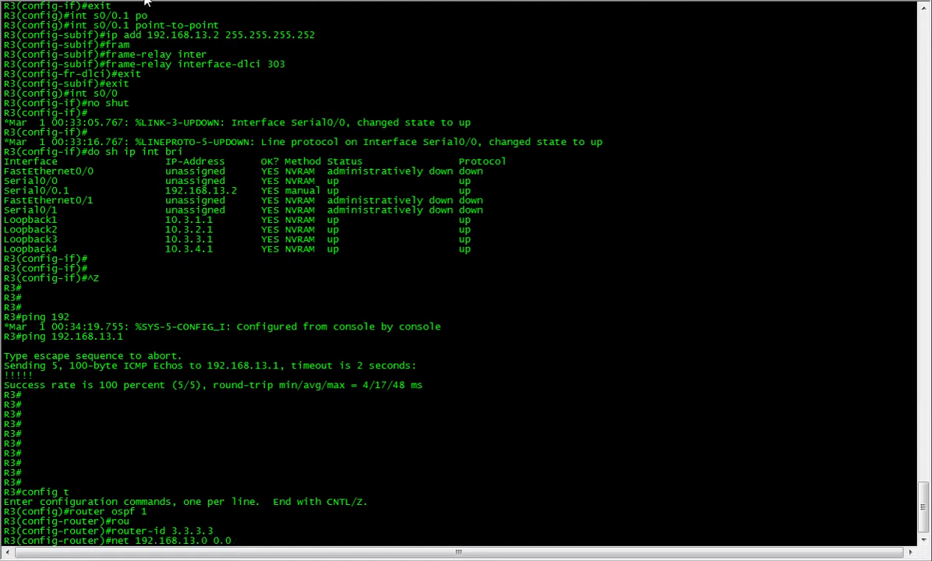
{"action": "type", "text": ".0"}
{"action": "type", "text": ".0"}
{"action": "type", "text": " area 0"}
{"action": "key", "text": "Return"}
{"action": "type", "text": "net 10"}
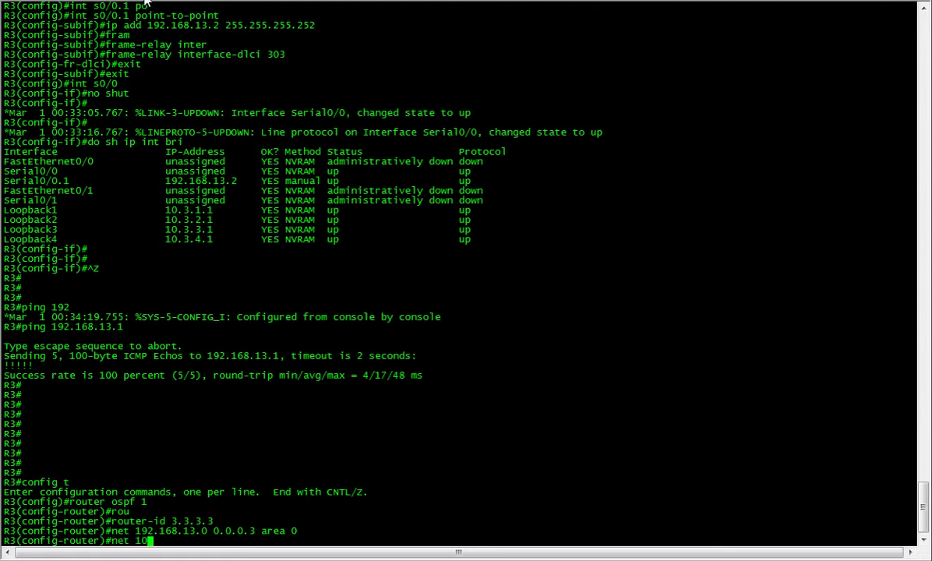
{"action": "type", "text": ".3.0.0 0.0.255.255 area "}
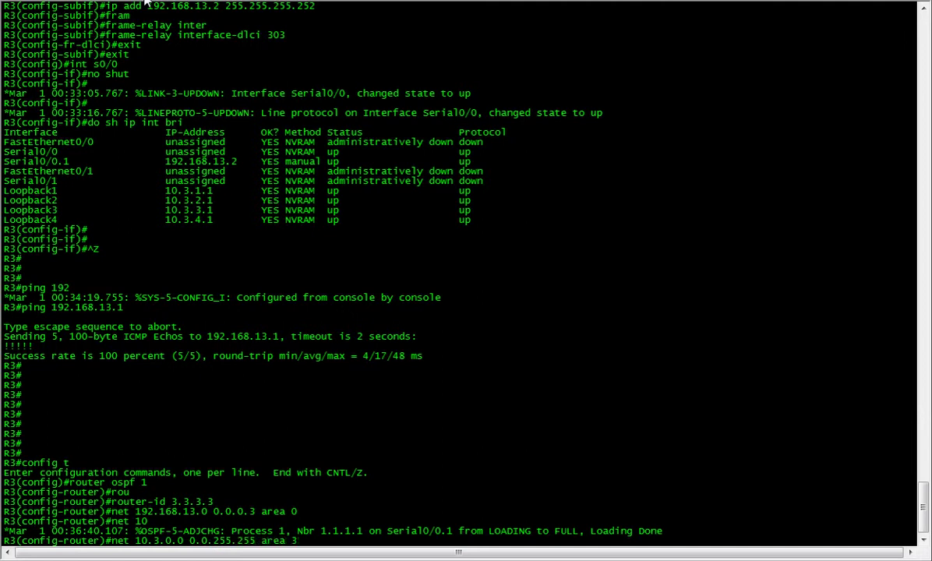
{"action": "type", "text": "3"}
{"action": "key", "text": "Return"}
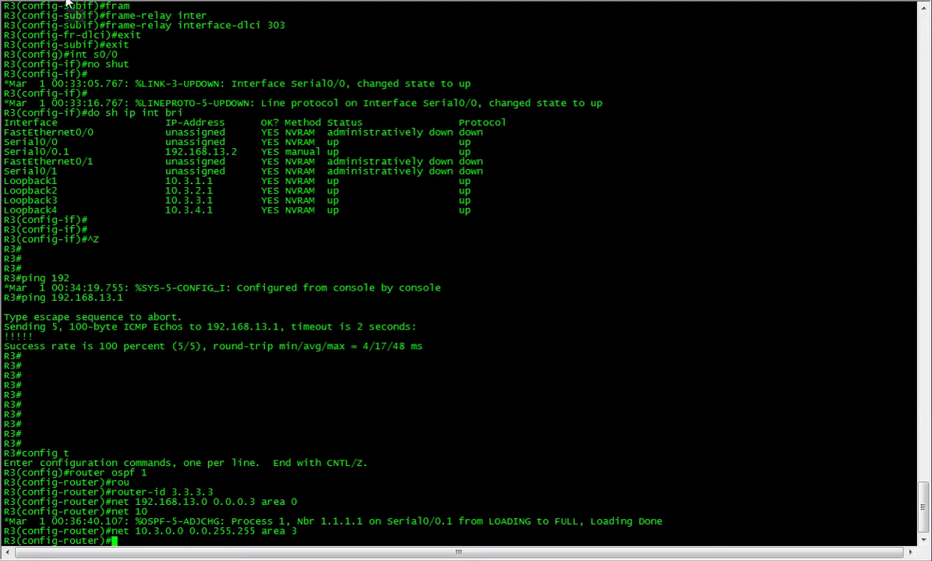
Leave configuration mode on R1 and display its OSPF neighbor table
{"action": "left_click", "coordinate": [67, 5]}
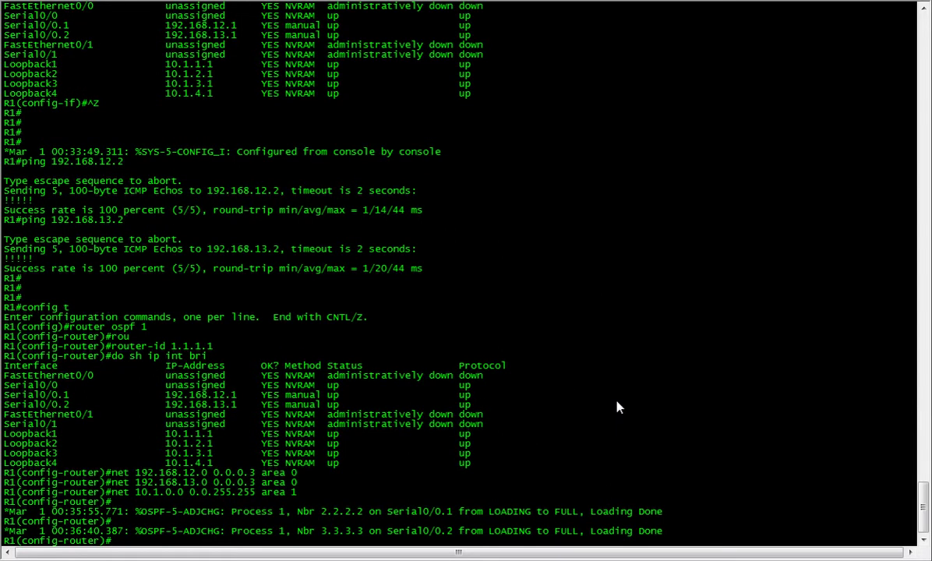
{"action": "key", "text": "Return"}
{"action": "key", "text": "Return"}
{"action": "key", "text": "Return"}
{"action": "key", "text": "Return"}
{"action": "key", "text": "Return"}
{"action": "key", "text": "Return"}
{"action": "key", "text": "Return"}
{"action": "key", "text": "ctrl+z"}
{"action": "key", "text": "Return"}
{"action": "key", "text": "Return"}
{"action": "key", "text": "Return"}
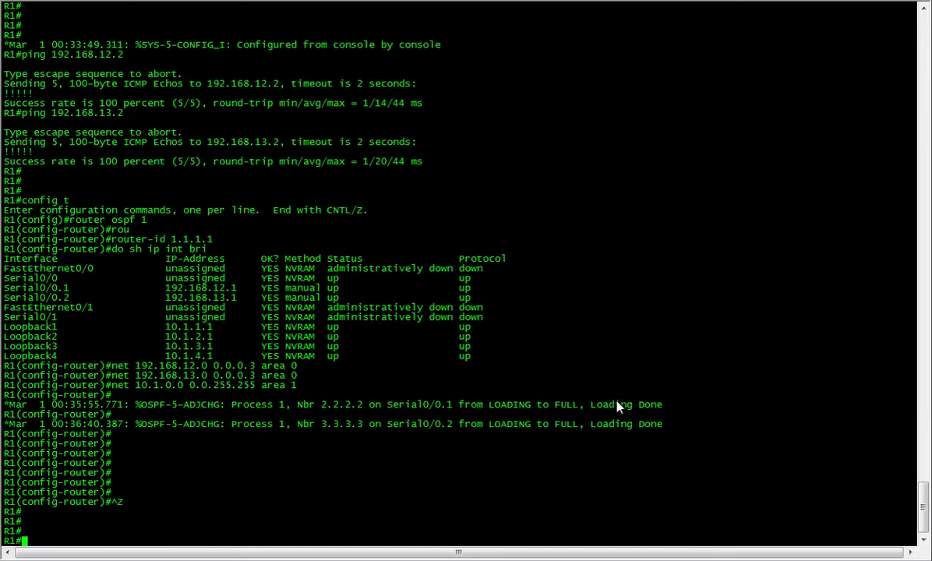
{"action": "type", "text": "sh ip ops"}
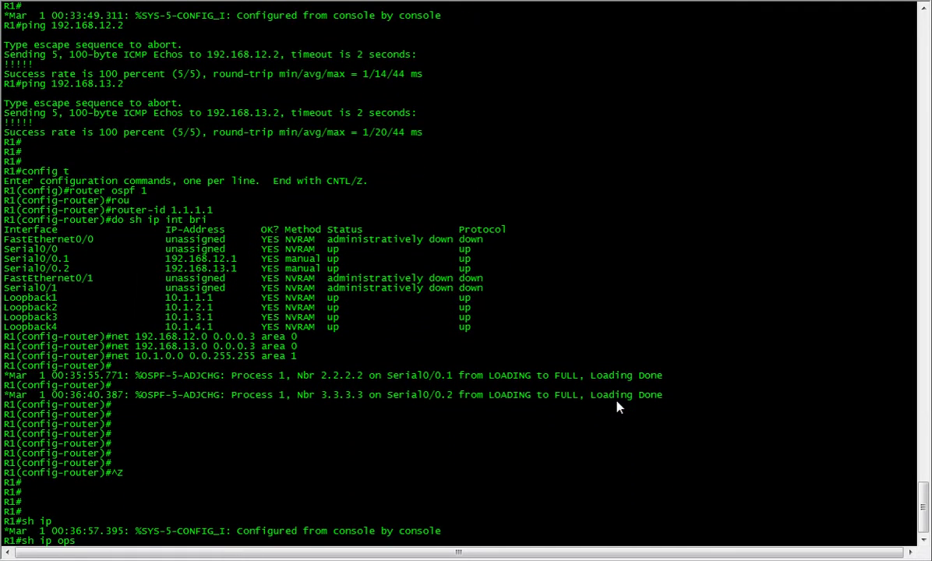
{"action": "key", "text": "BackSpace"}
{"action": "key", "text": "BackSpace"}
{"action": "type", "text": "spf ne"}
{"action": "key", "text": "Tab"}
{"action": "key", "text": "Return"}
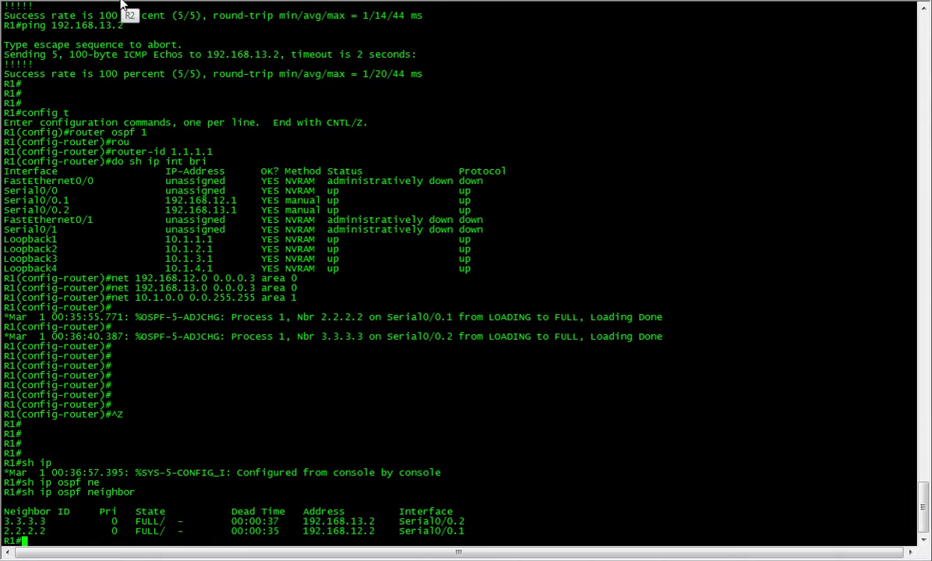
Show R2's OSPF neighbor table and highlight the FULL states on R2 and for 3.3.3.3 on R1
{"action": "key", "text": "ctrl+Tab"}
{"action": "key", "text": "ctrl+z"}
{"action": "key", "text": "Return"}
{"action": "key", "text": "Return"}
{"action": "type", "text": "sh ip ospf ne"}
{"action": "key", "text": "Tab"}
{"action": "key", "text": "Return"}
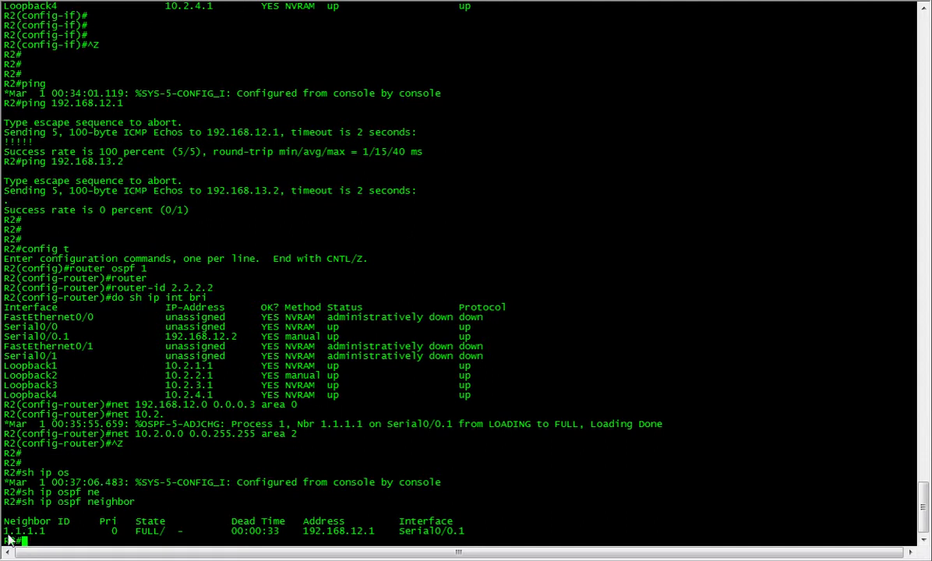
{"action": "double_click", "coordinate": [147, 531]}
{"action": "key", "text": "alt+Tab"}
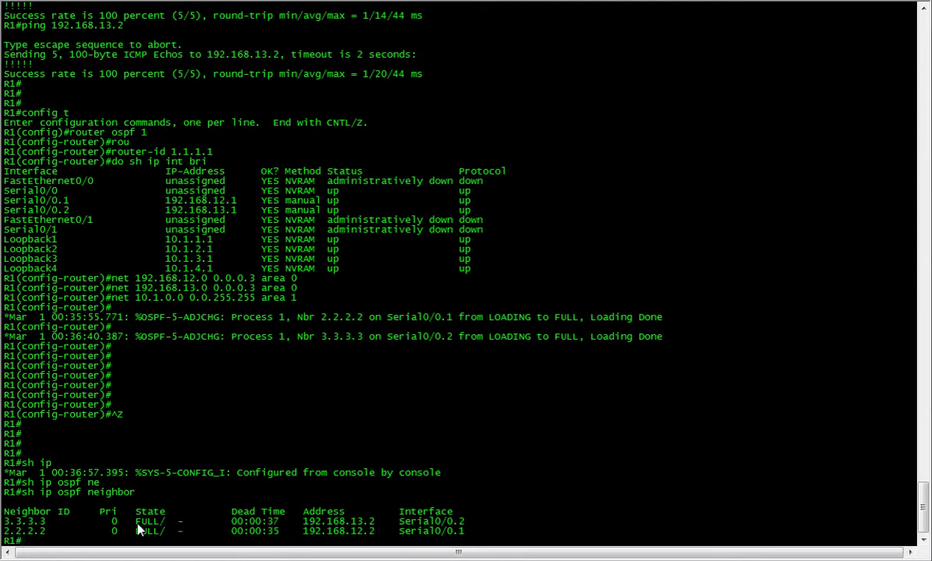
{"action": "left_click_drag", "start_coordinate": [136, 523], "coordinate": [183, 530]}
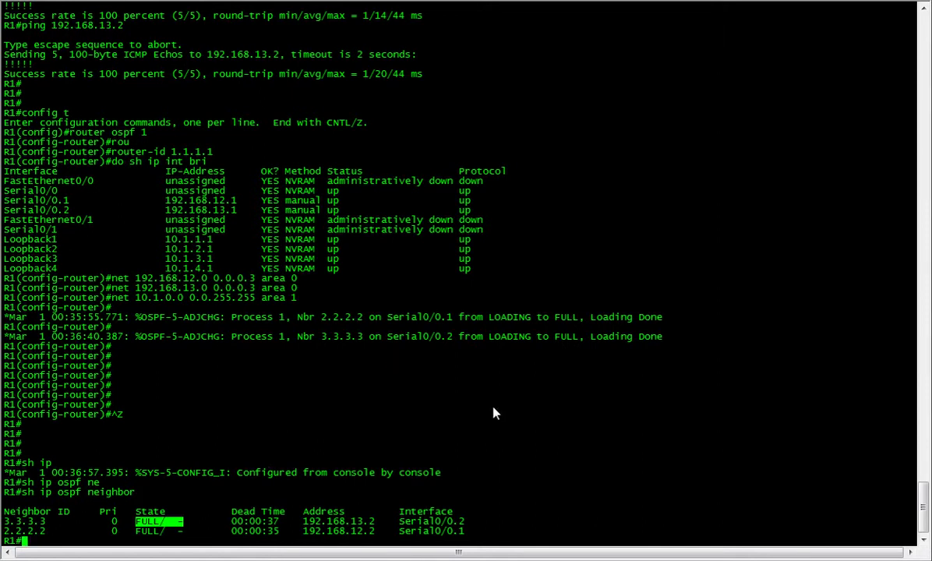
Run show ip ospf interface on R1 and page through the full output
{"action": "key", "text": "Return"}
{"action": "key", "text": "Return"}
{"action": "key", "text": "Return"}
{"action": "key", "text": "Return"}
{"action": "type", "text": "sh"}
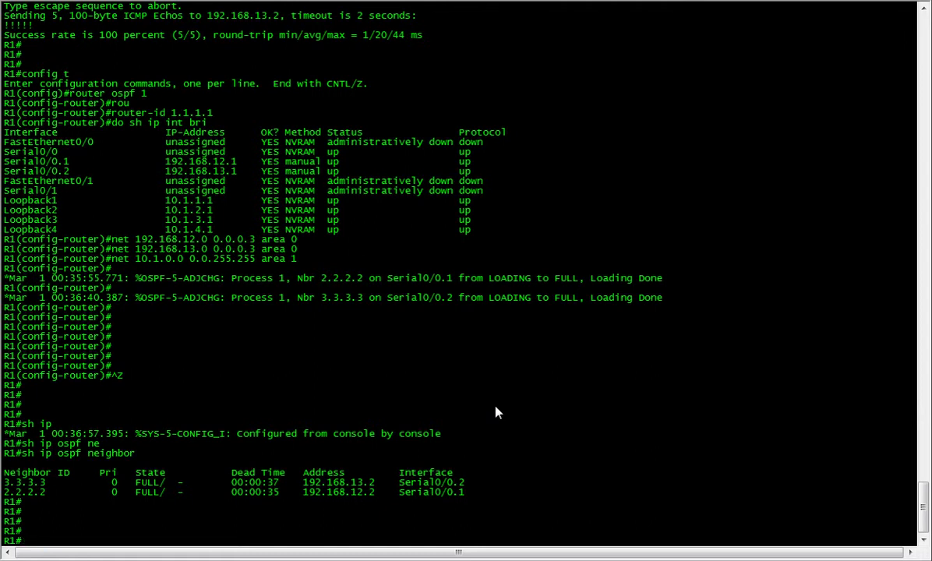
{"action": "type", "text": "h ip o"}
{"action": "type", "text": "fp"}
{"action": "key", "text": "BackSpace"}
{"action": "key", "text": "BackSpace"}
{"action": "type", "text": "spf int"}
{"action": "key", "text": "Tab"}
{"action": "key", "text": "Return"}
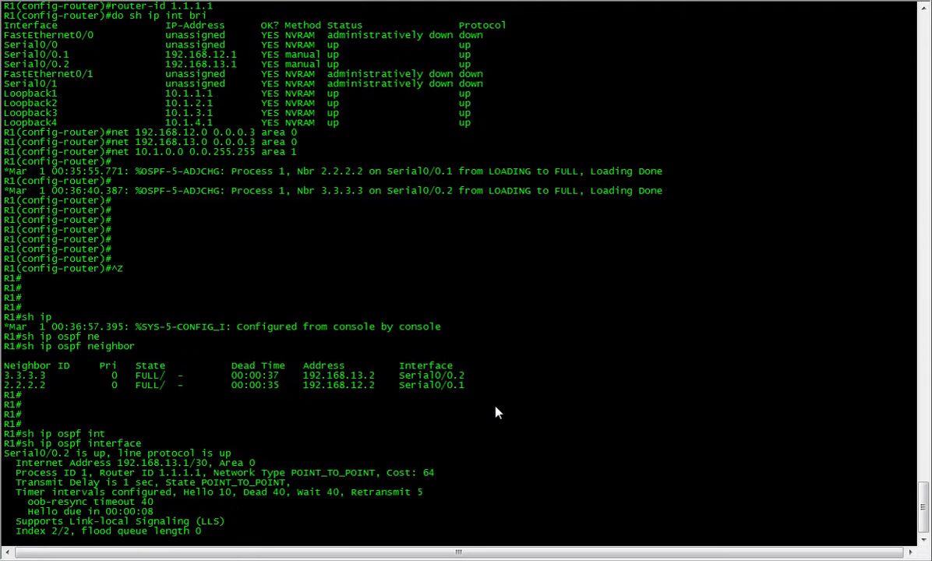
{"action": "key", "text": "space"}
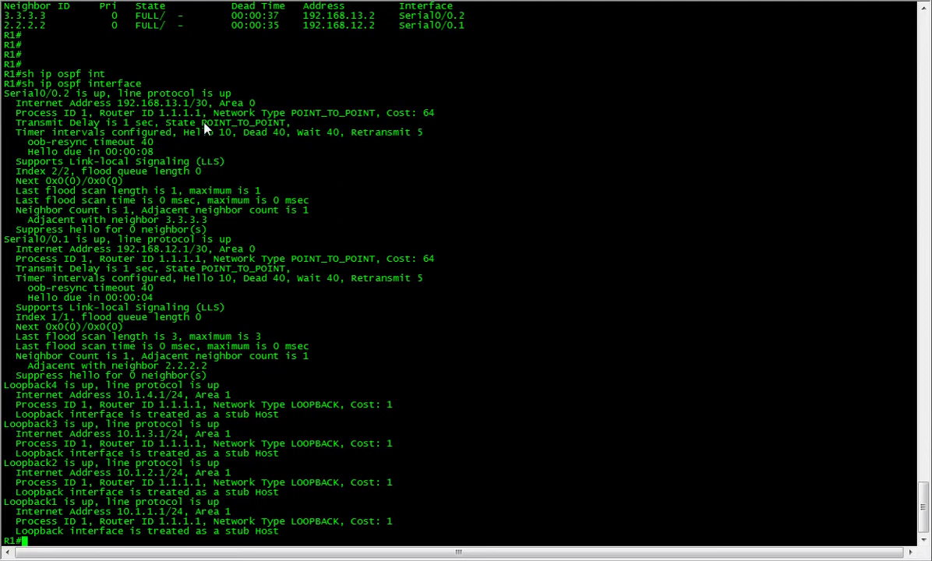
Highlight the POINT_TO_POINT network type and the Dead 40 timer in the output
{"action": "left_click_drag", "start_coordinate": [203, 123], "coordinate": [291, 124]}
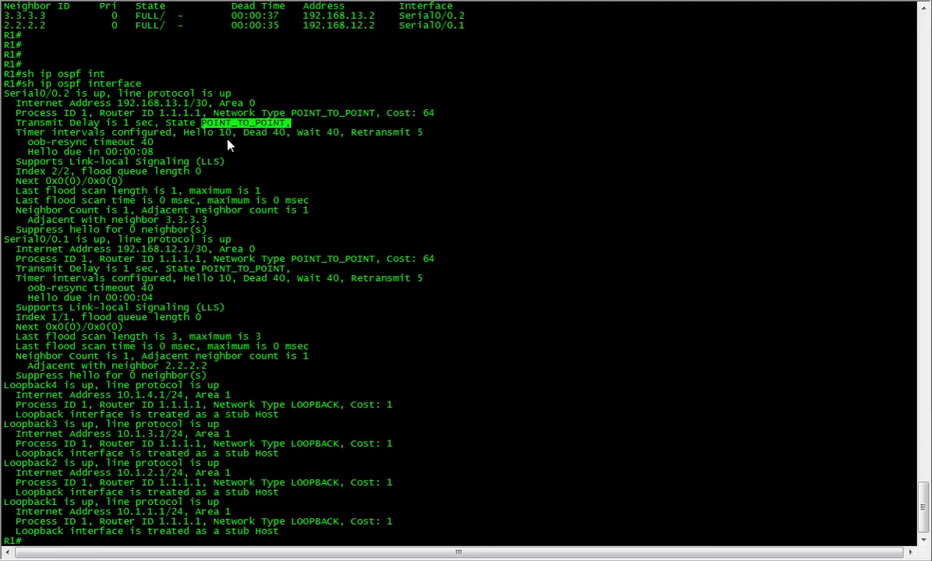
{"action": "left_click", "coordinate": [265, 138]}
{"action": "mouse_move", "coordinate": [234, 137]}
{"action": "left_mouse_down"}
{"action": "mouse_move", "coordinate": [272, 125]}
{"action": "mouse_move", "coordinate": [285, 138]}
{"action": "mouse_move", "coordinate": [247, 138]}
{"action": "left_mouse_up"}
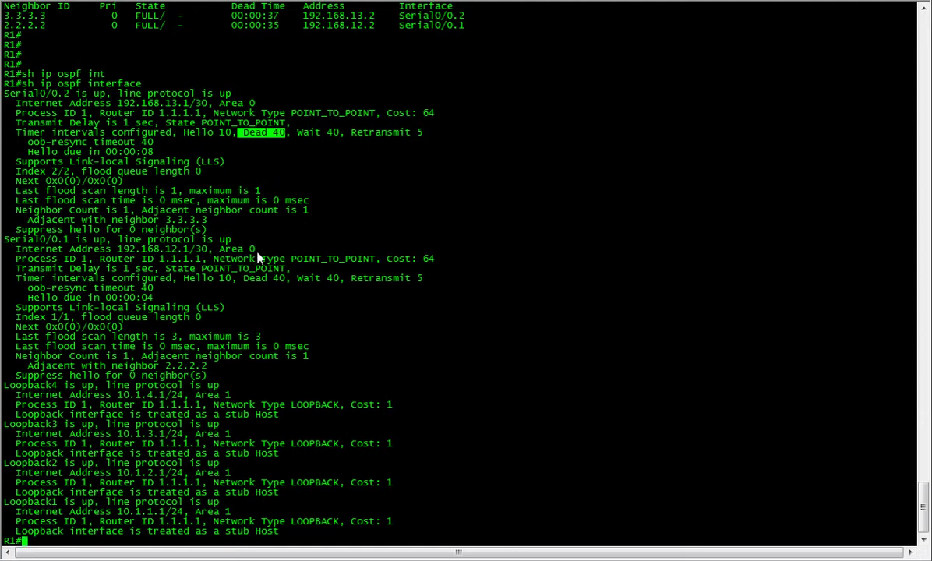
{"action": "left_click", "coordinate": [592, 357]}
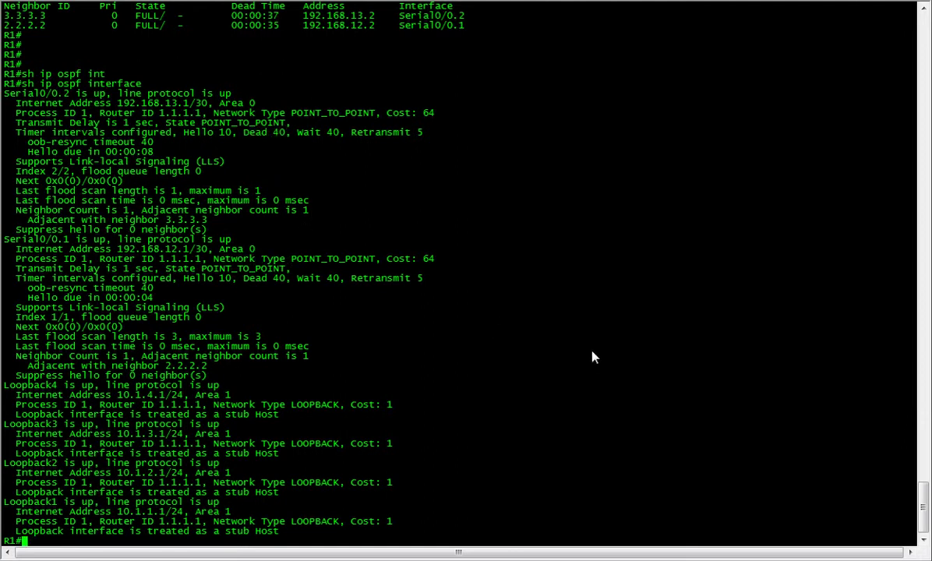
{"action": "type", "text": "sh ip ospf int"}
{"action": "key", "text": "Tab"}
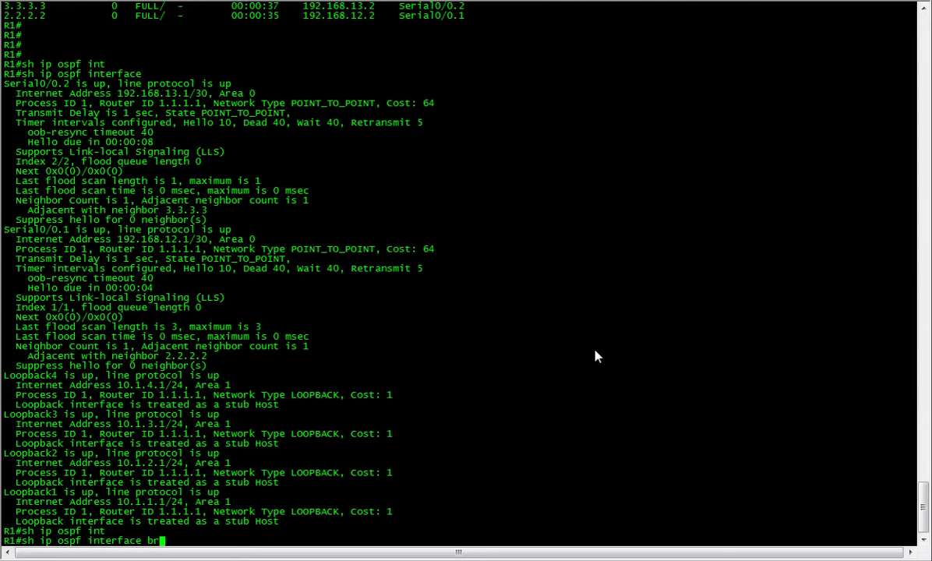
Run show ip ospf interface brief on R1
{"action": "type", "text": "br"}
{"action": "key", "text": "Tab"}
{"action": "key", "text": "Return"}
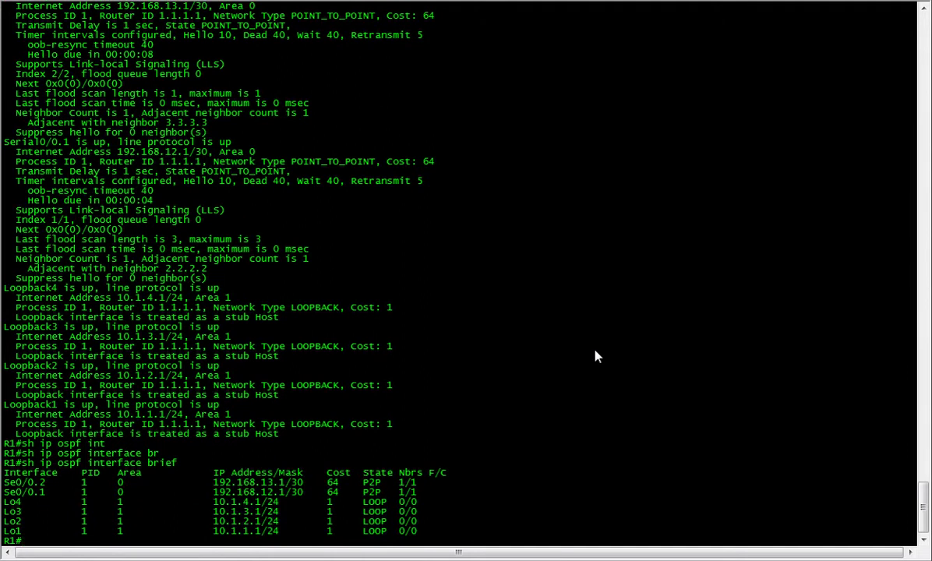
{"action": "key", "text": "Return"}
{"action": "key", "text": "Return"}
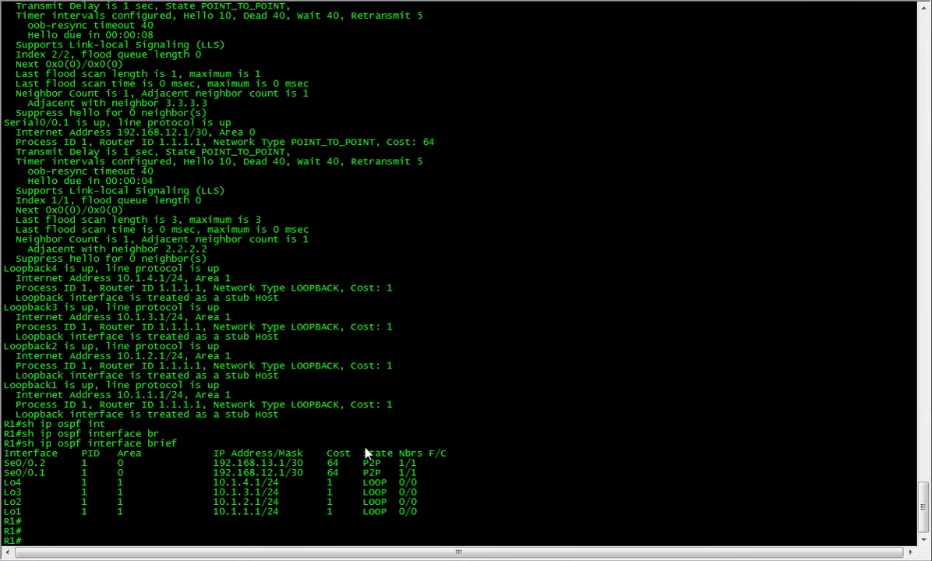
Highlight the Se0/0.1 row and its cost of 64
{"action": "left_click_drag", "start_coordinate": [419, 472], "coordinate": [4, 473]}
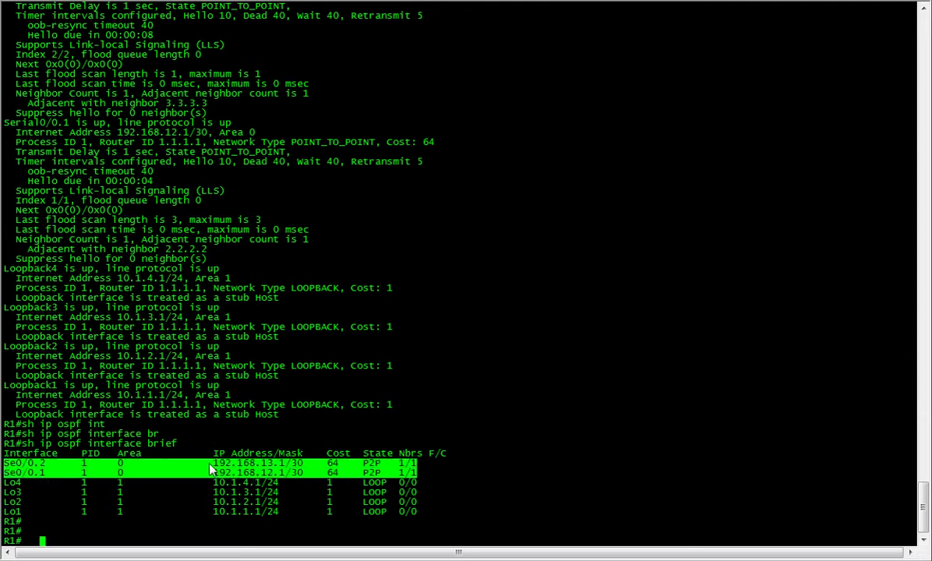
{"action": "left_click", "coordinate": [341, 466]}
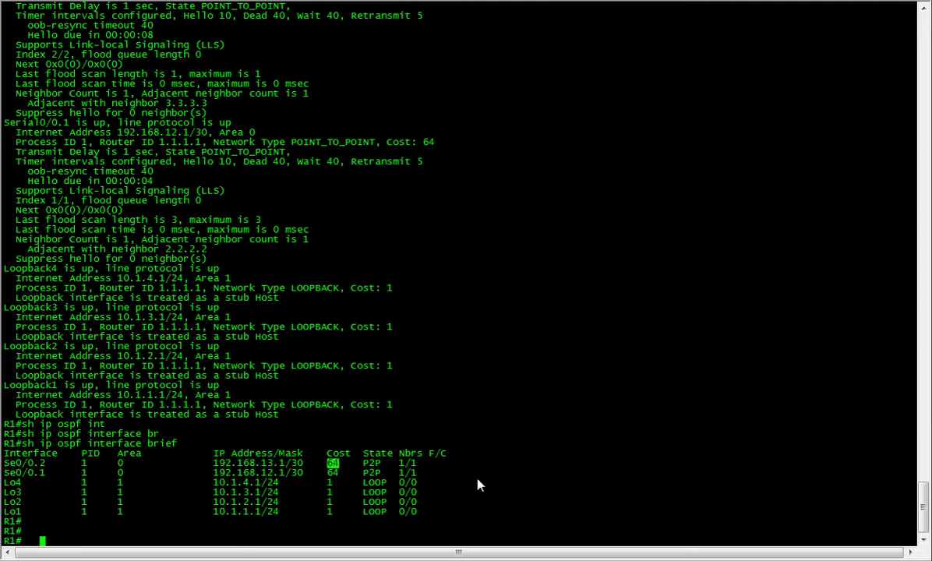
{"action": "triple_click", "coordinate": [344, 472]}
{"action": "left_click", "coordinate": [339, 469]}
{"action": "double_click", "coordinate": [333, 472]}
{"action": "double_click", "coordinate": [332, 472]}
Display R1's routing table with the inter-area OSPF routes
{"action": "left_click", "coordinate": [483, 332]}
{"action": "key", "text": "Return"}
{"action": "key", "text": "Return"}
{"action": "key", "text": "Return"}
{"action": "type", "text": "sh ip route"}
{"action": "key", "text": "Return"}
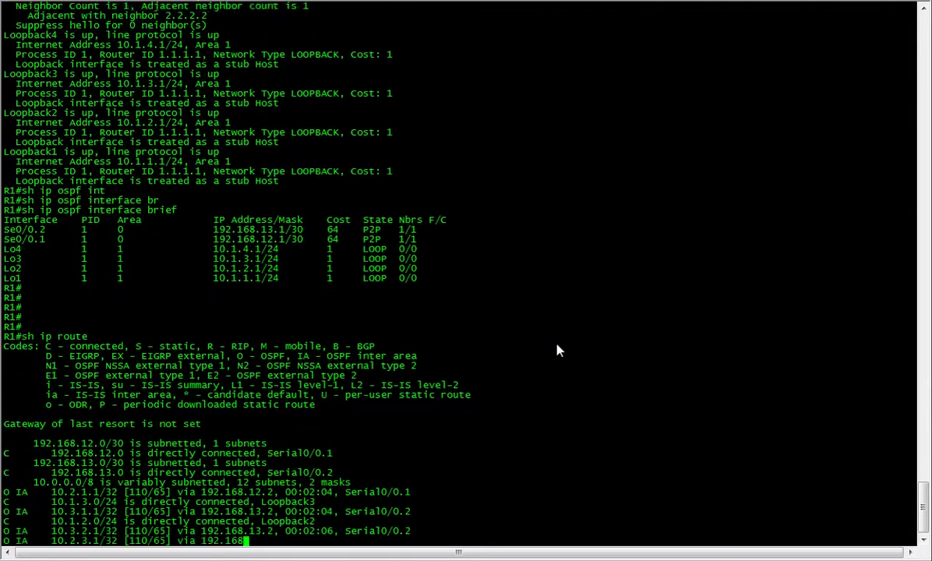
{"action": "key", "text": "Return"}
{"action": "key", "text": "Return"}
{"action": "key", "text": "Return"}
{"action": "key", "text": "Return"}
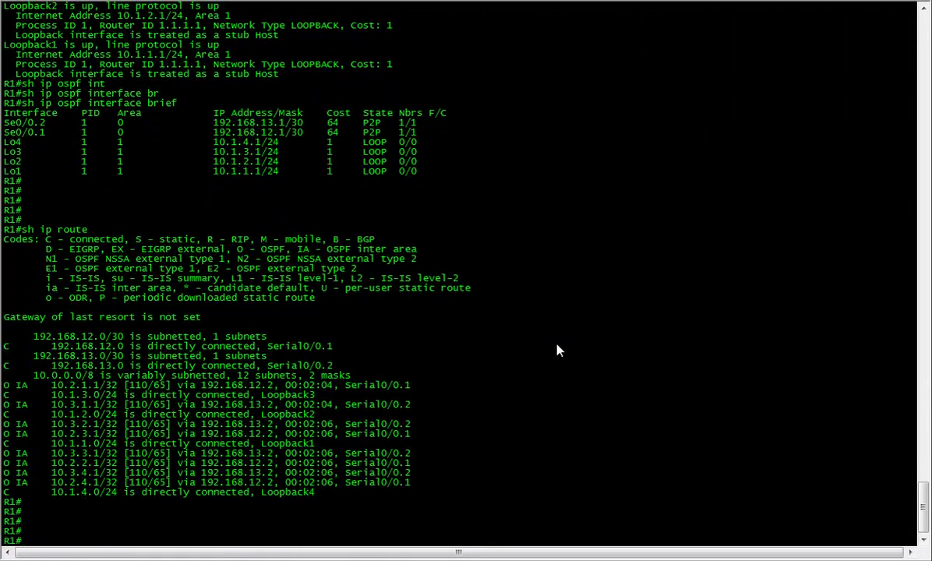
Ping R2's loopback 10.2.4.1 from R1
{"action": "type", "text": "ping 10.2.4.1"}
{"action": "key", "text": "Return"}
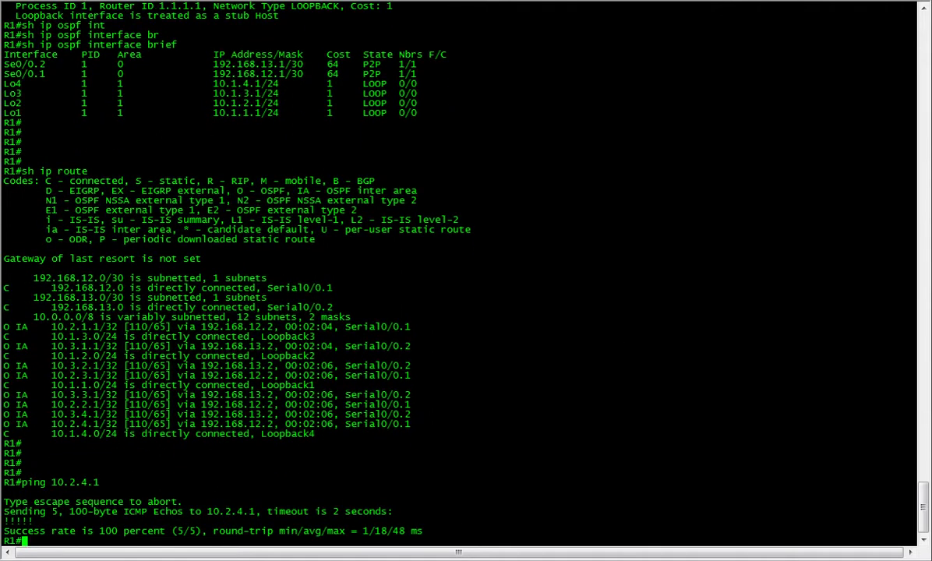
{"action": "key", "text": "alt+Tab"}
Ping 192.168.13.2 from R2 and display R2's full routing table
{"action": "key", "text": "Return"}
{"action": "key", "text": "Return"}
{"action": "key", "text": "Return"}
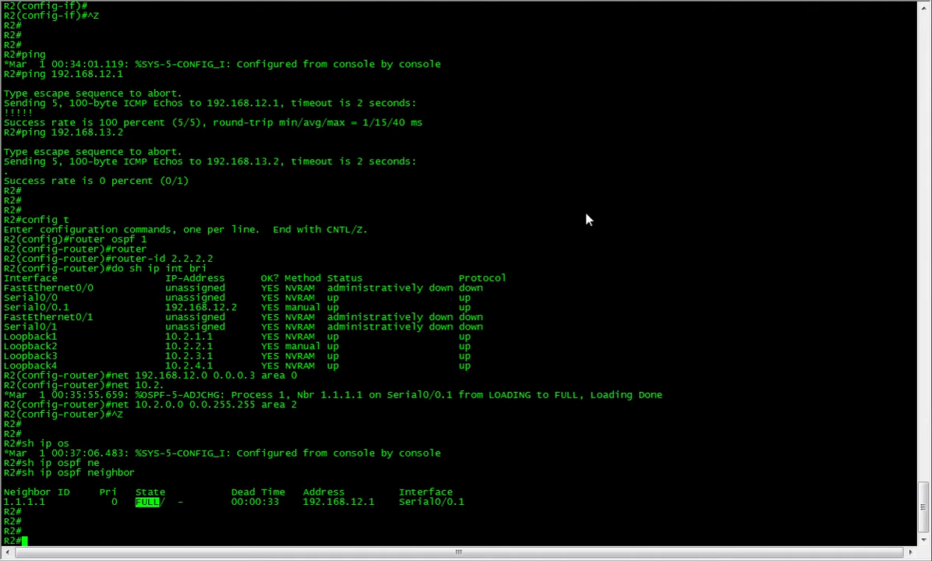
{"action": "type", "text": "ping 192.168."}
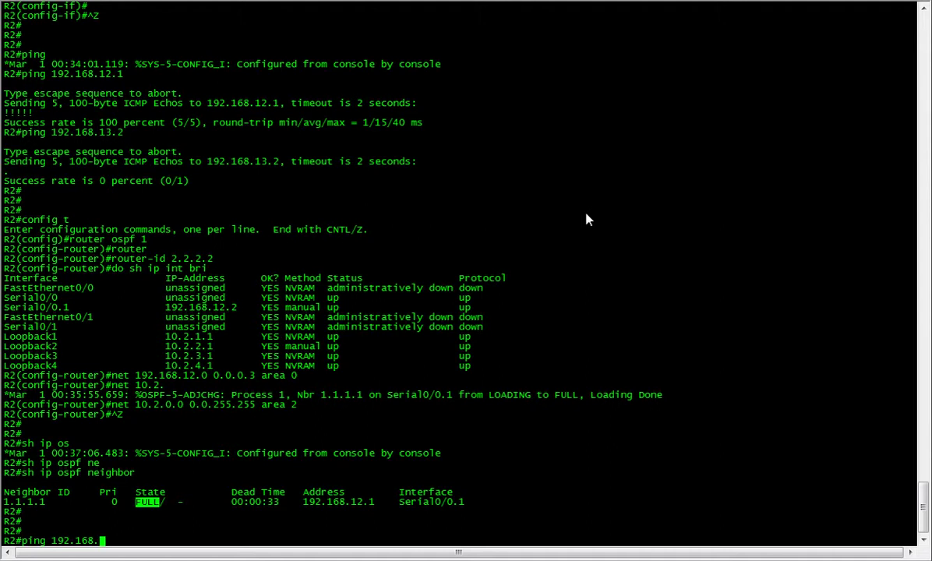
{"action": "type", "text": "13.2"}
{"action": "key", "text": "Return"}
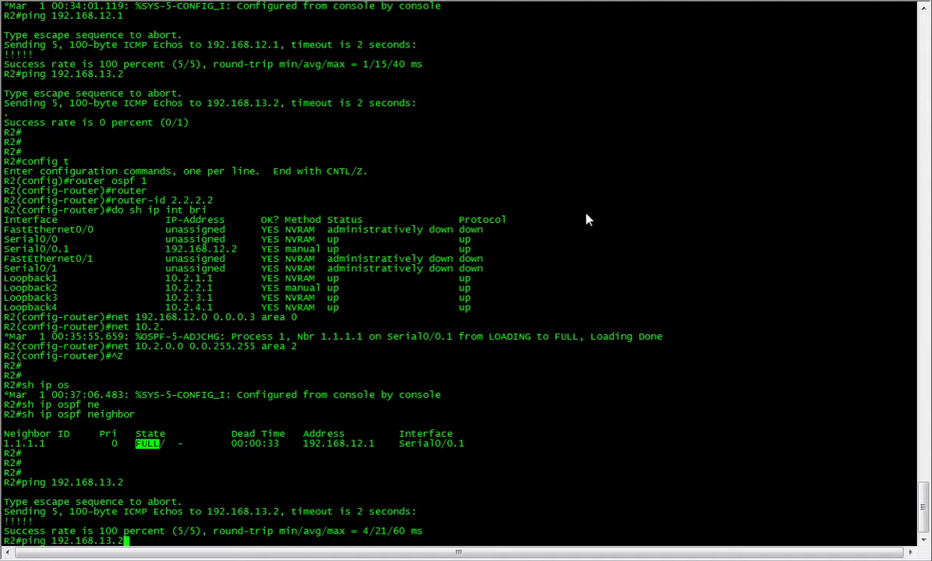
{"action": "key", "text": "Up"}
{"action": "key", "text": "BackSpace"}
{"action": "key", "text": "BackSpace"}
{"action": "key", "text": "BackSpace"}
{"action": "key", "text": "BackSpace"}
{"action": "key", "text": "BackSpace"}
{"action": "key", "text": "BackSpace"}
{"action": "key", "text": "BackSpace"}
{"action": "key", "text": "BackSpace"}
{"action": "key", "text": "BackSpace"}
{"action": "key", "text": "BackSpace"}
{"action": "key", "text": "BackSpace"}
{"action": "key", "text": "BackSpace"}
{"action": "key", "text": "BackSpace"}
{"action": "key", "text": "BackSpace"}
{"action": "key", "text": "BackSpace"}
{"action": "key", "text": "BackSpace"}
{"action": "key", "text": "BackSpace"}
{"action": "type", "text": "sh ip route"}
{"action": "key", "text": "Return"}
{"action": "key", "text": "space"}
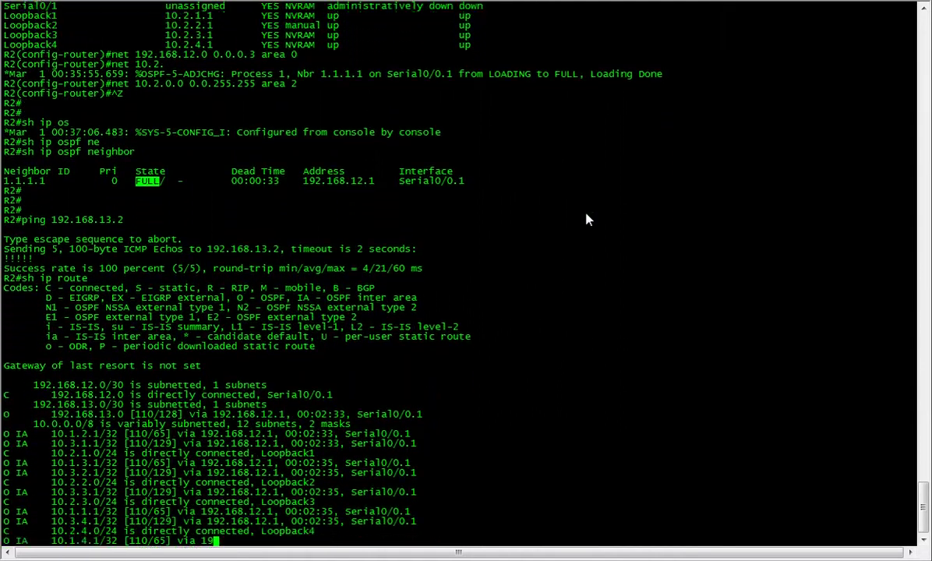
{"action": "key", "text": "Return"}
{"action": "key", "text": "Return"}
{"action": "key", "text": "Return"}
Ping R3's loopback 10.3.3.1 from R2
{"action": "type", "text": "ping 19"}
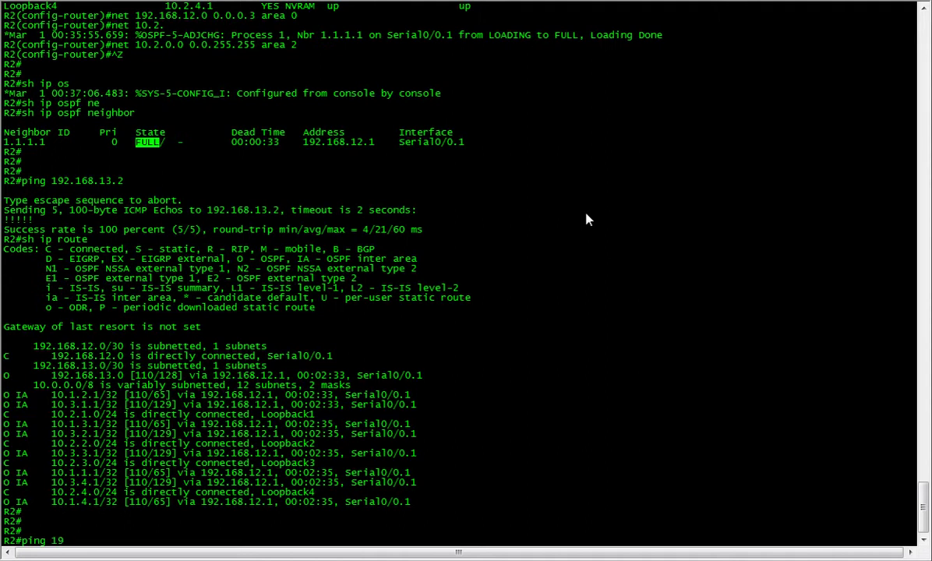
{"action": "key", "text": "BackSpace"}
{"action": "type", "text": "0.3.3.1"}
{"action": "key", "text": "Return"}
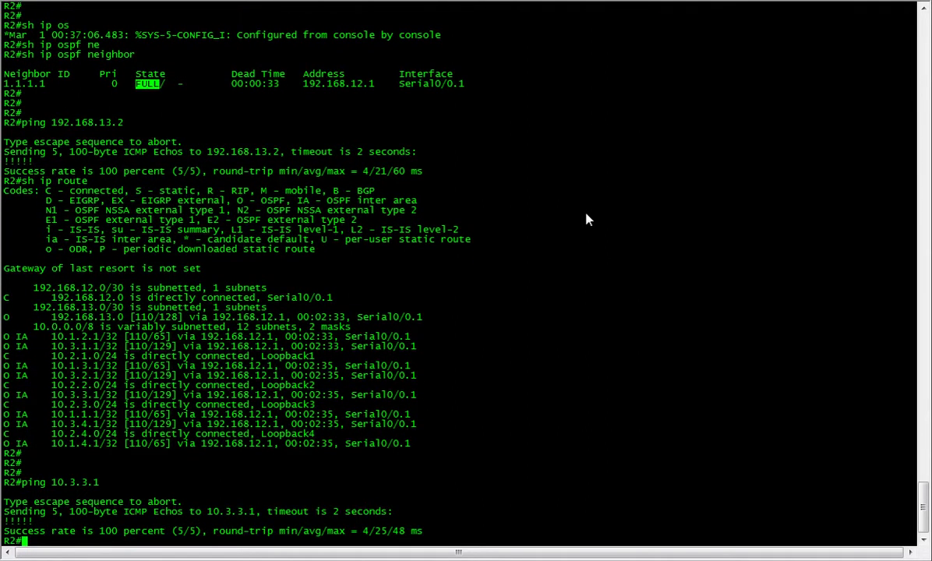